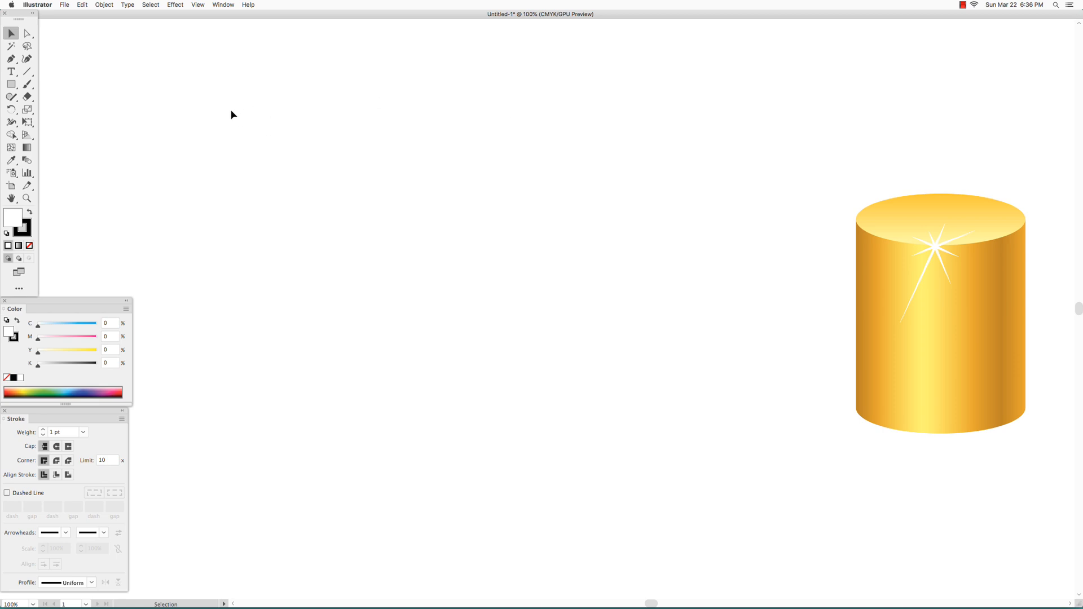
# Step: Draw a wide, flat ellipse in the empty area and place a duplicate of it straight below
pyautogui.click(10, 83)
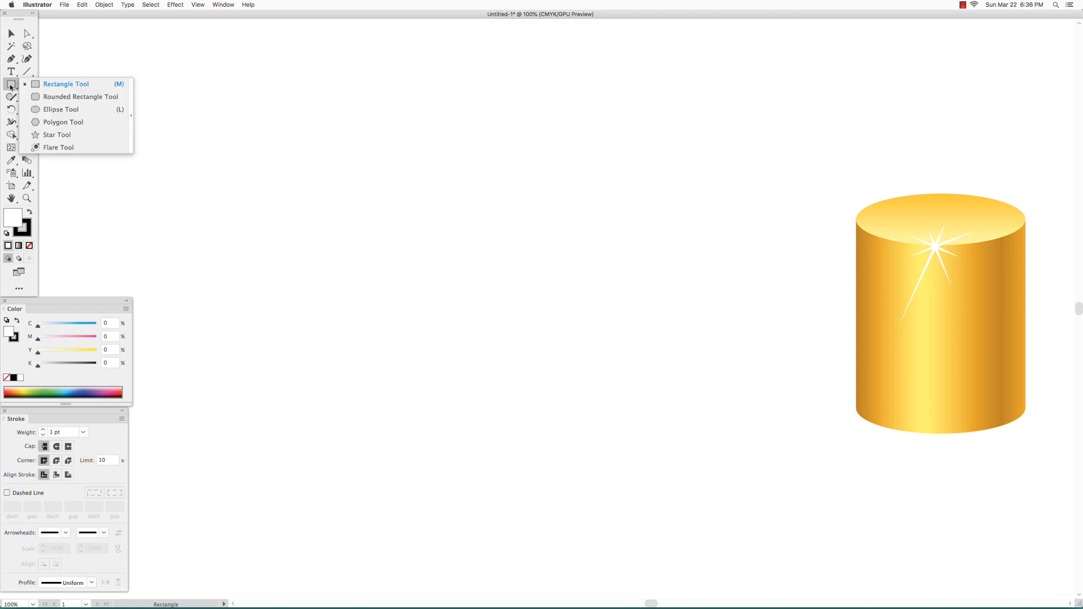
pyautogui.click(48, 109)
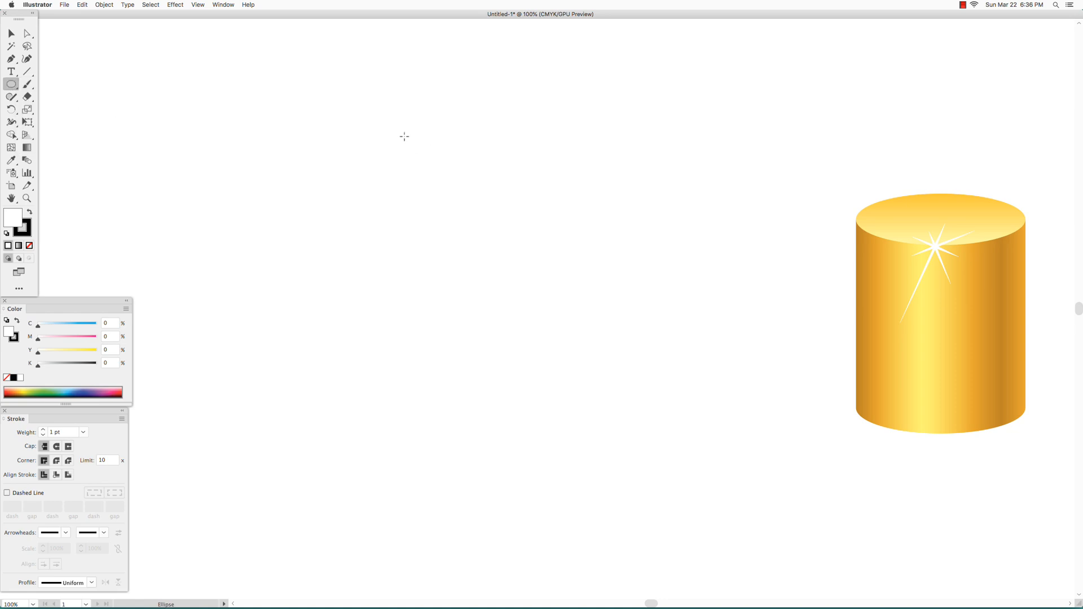
pyautogui.moveTo(404, 136); pyautogui.dragTo(555, 196)
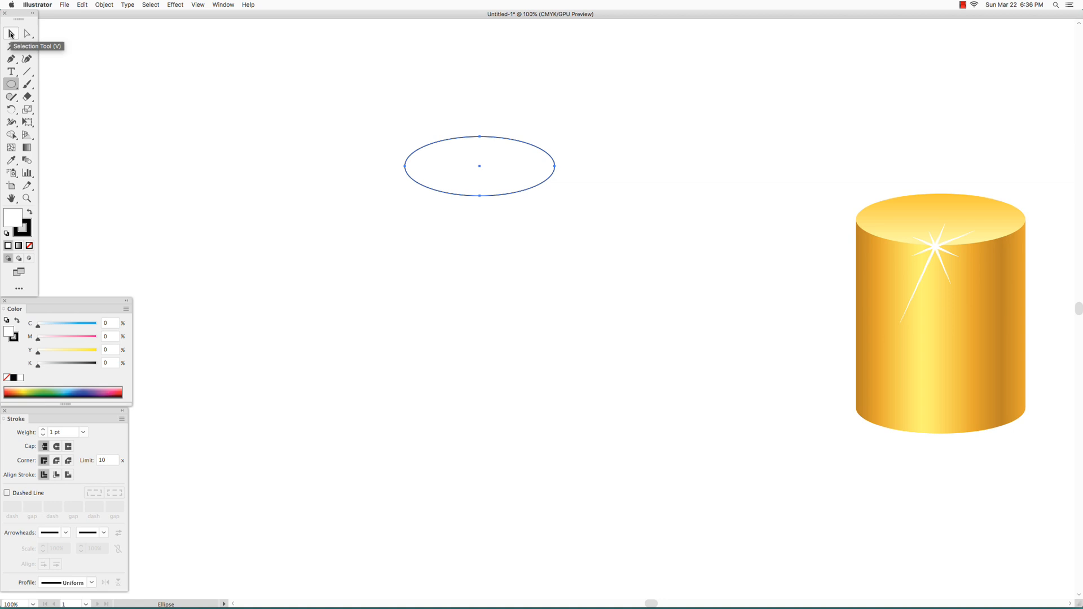
pyautogui.click(11, 35)
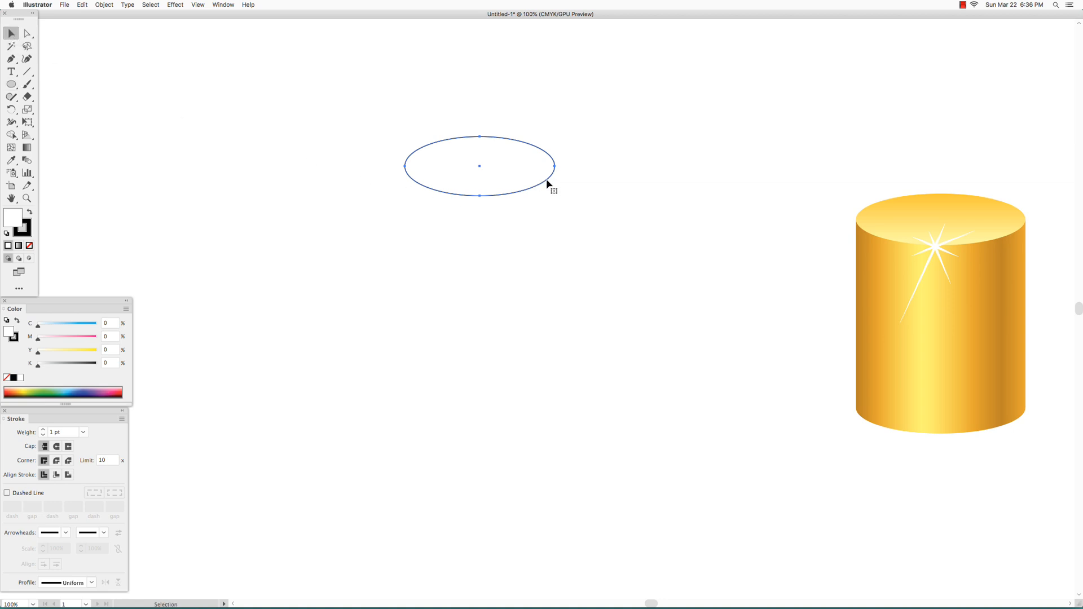
pyautogui.moveTo(547, 183); pyautogui.dragTo(547, 257)
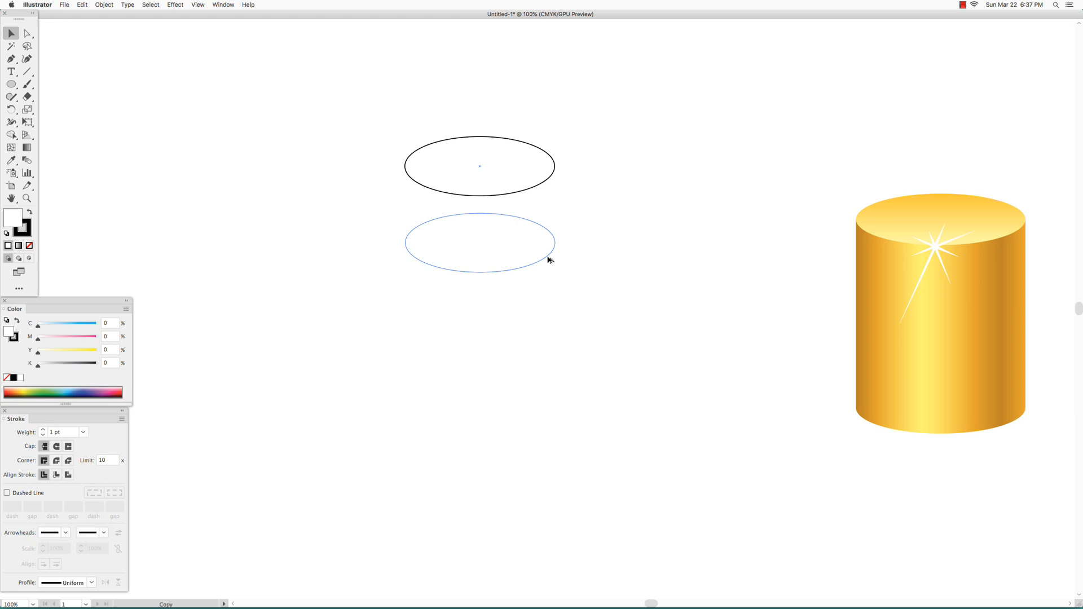
pyautogui.moveTo(547, 255); pyautogui.dragTo(560, 373)
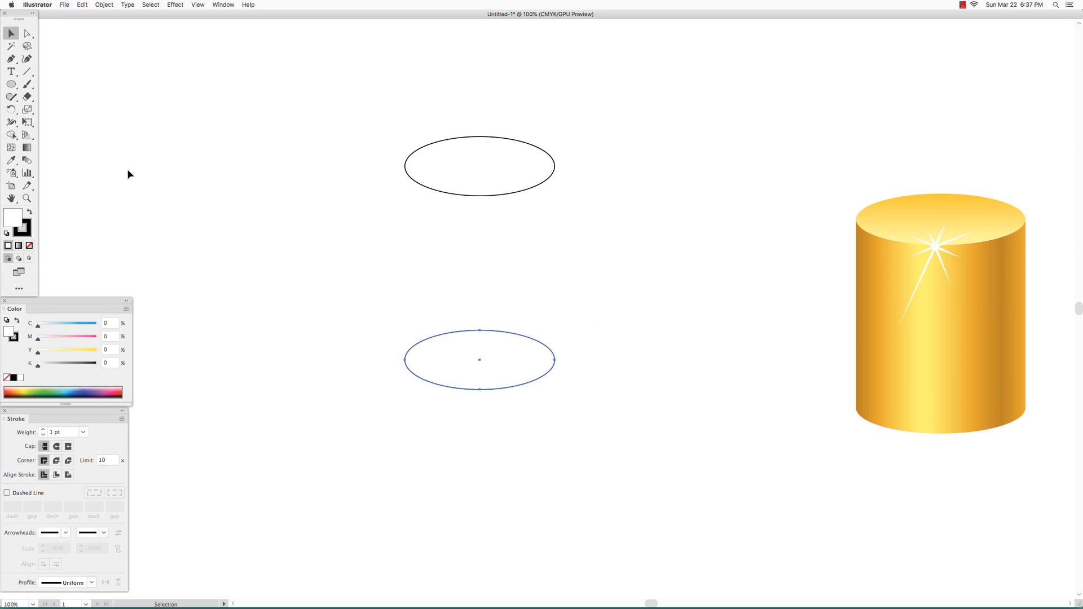
# Step: Turn on Smart Guides and draw a rectangle about 234 x 303 pt from the upper ellipse's left anchor to the lower ellipse's right anchor
pyautogui.moveTo(13, 86); pyautogui.dragTo(50, 85)
pyautogui.click(198, 4)
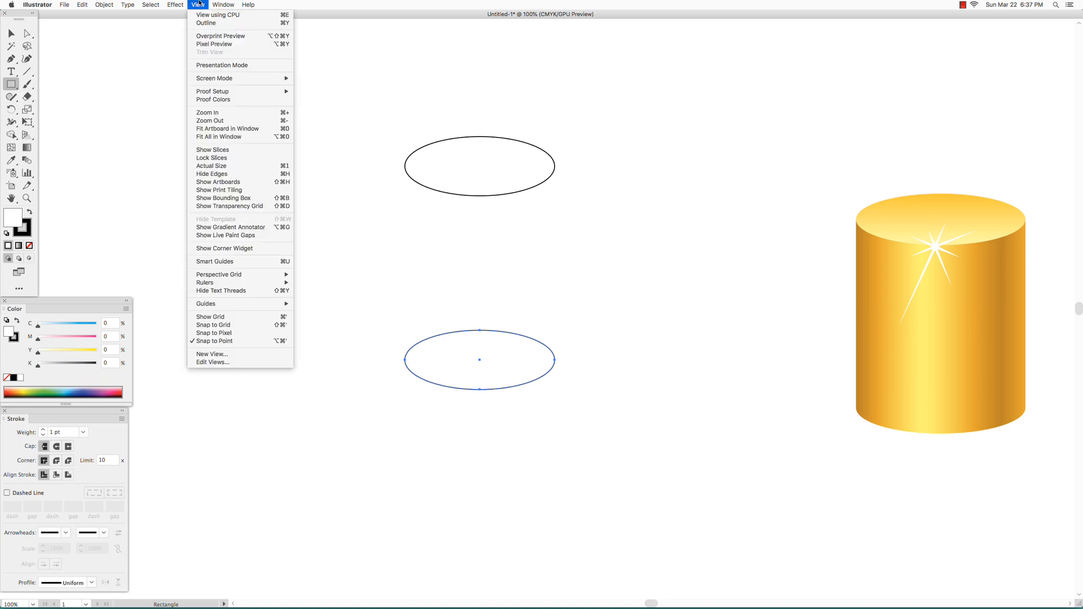
pyautogui.click(206, 262)
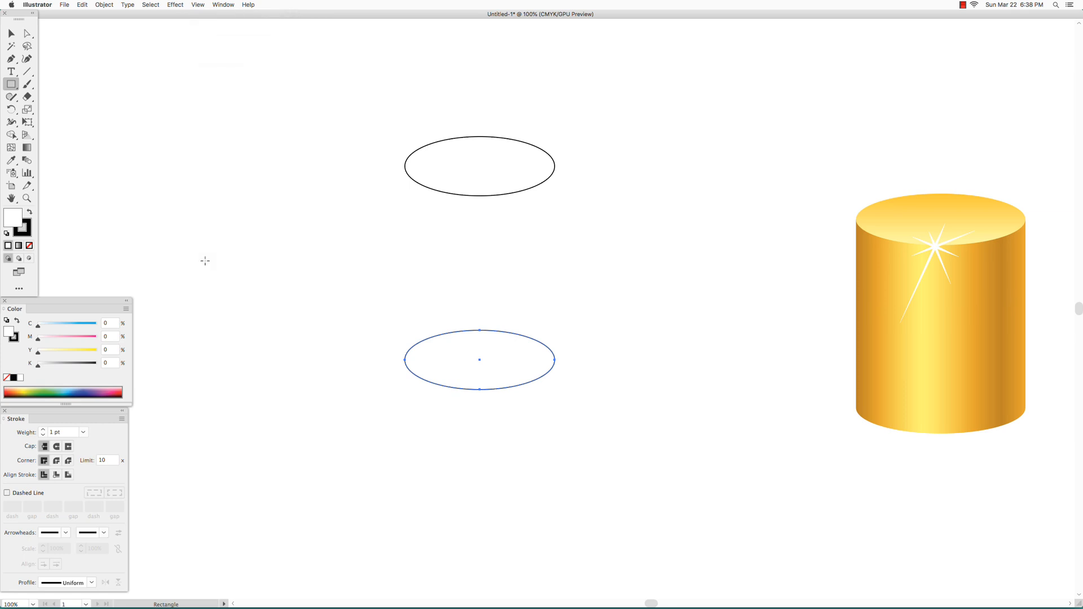
pyautogui.click(205, 5)
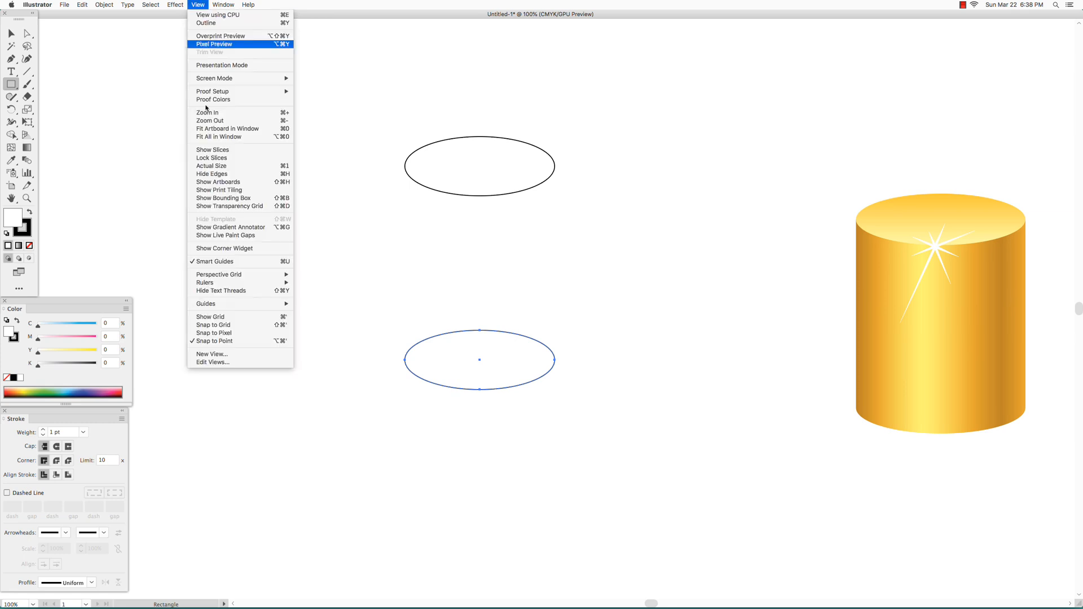
pyautogui.click(190, 4)
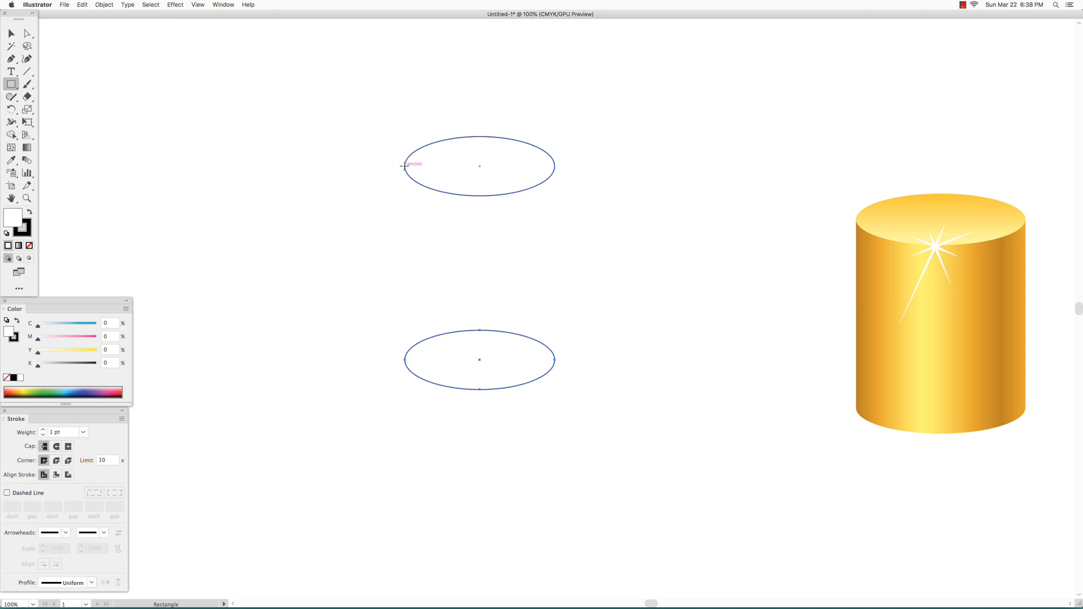
pyautogui.moveTo(405, 166); pyautogui.dragTo(555, 360)
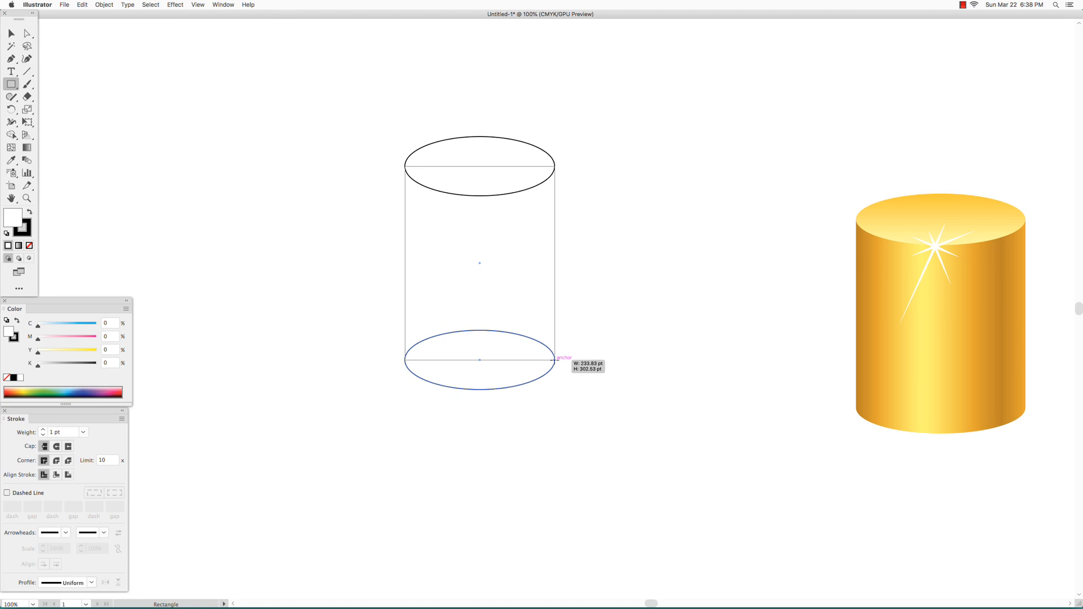
pyautogui.moveTo(555, 360); pyautogui.dragTo(555, 360)
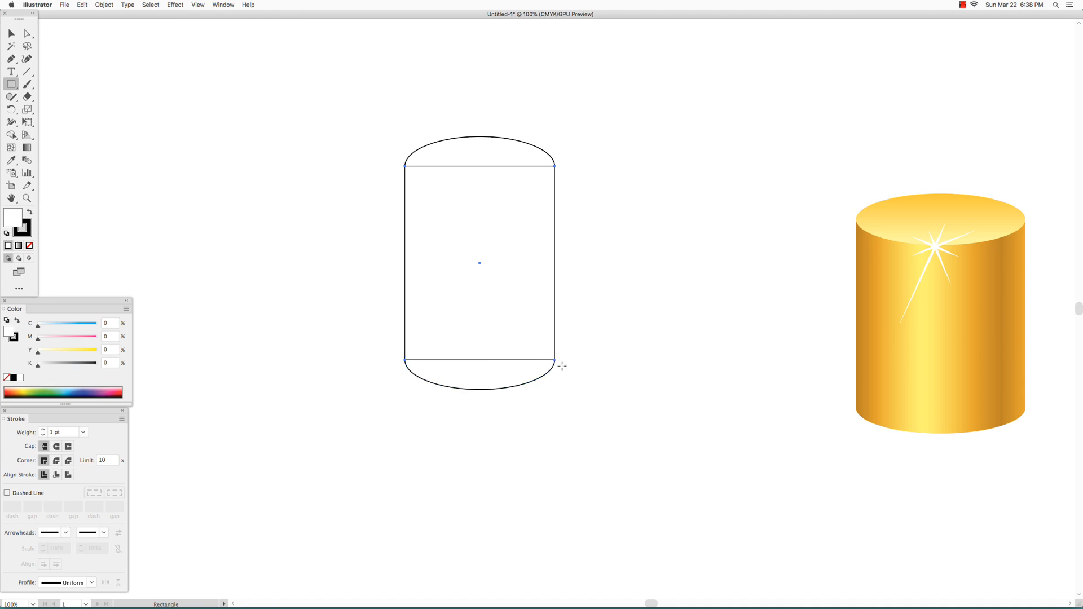
# Step: Unite the rectangle and the lower ellipse into one cylinder body shape with Pathfinder
pyautogui.click(11, 35)
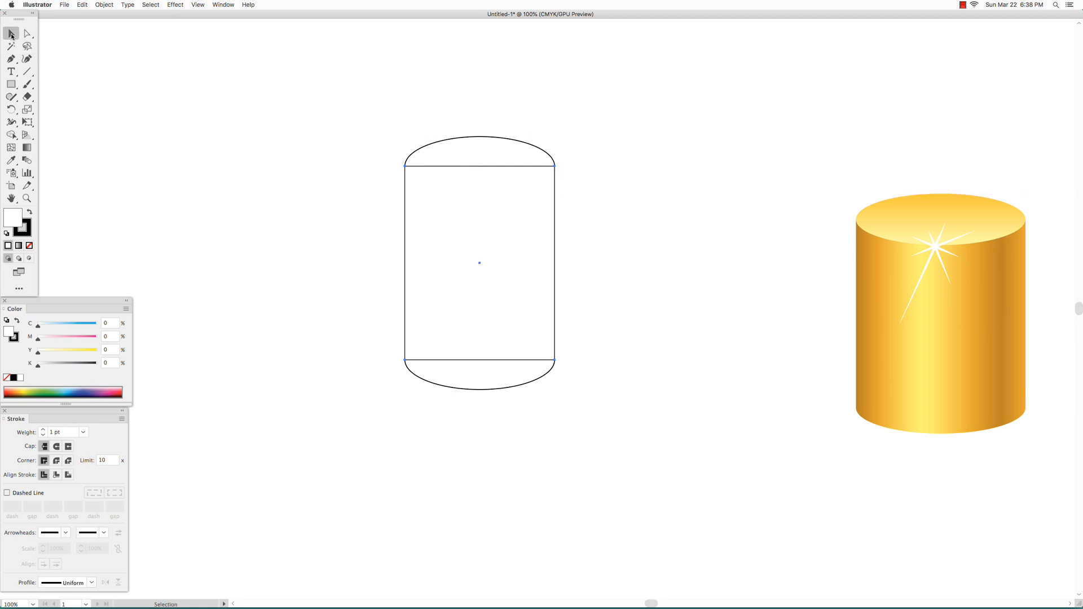
pyautogui.click(204, 147)
pyautogui.keyDown('shift'); pyautogui.click(519, 379); pyautogui.keyUp('shift')
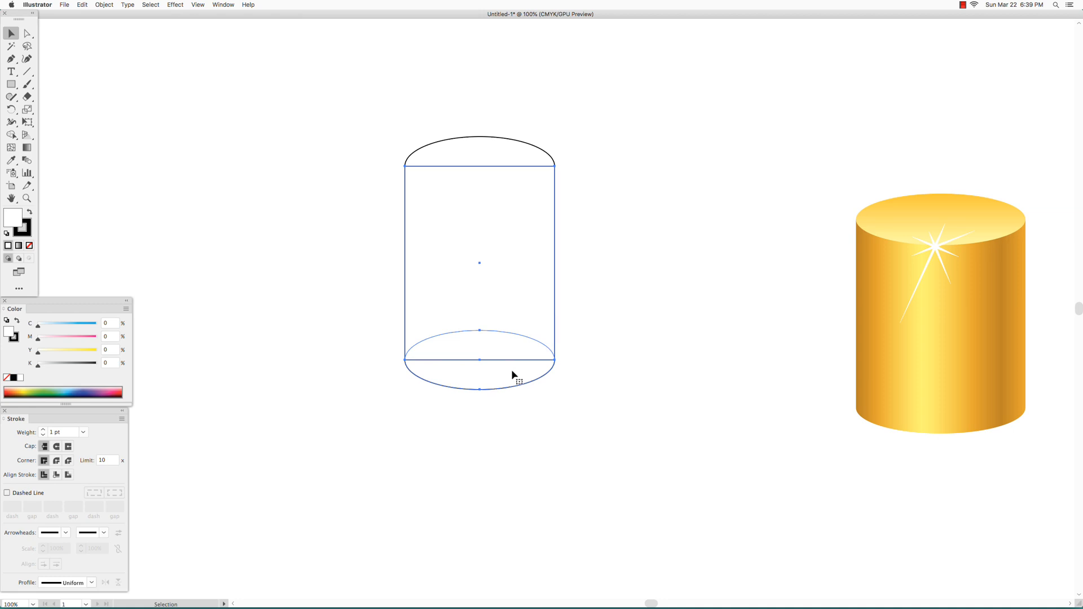
pyautogui.click(224, 5)
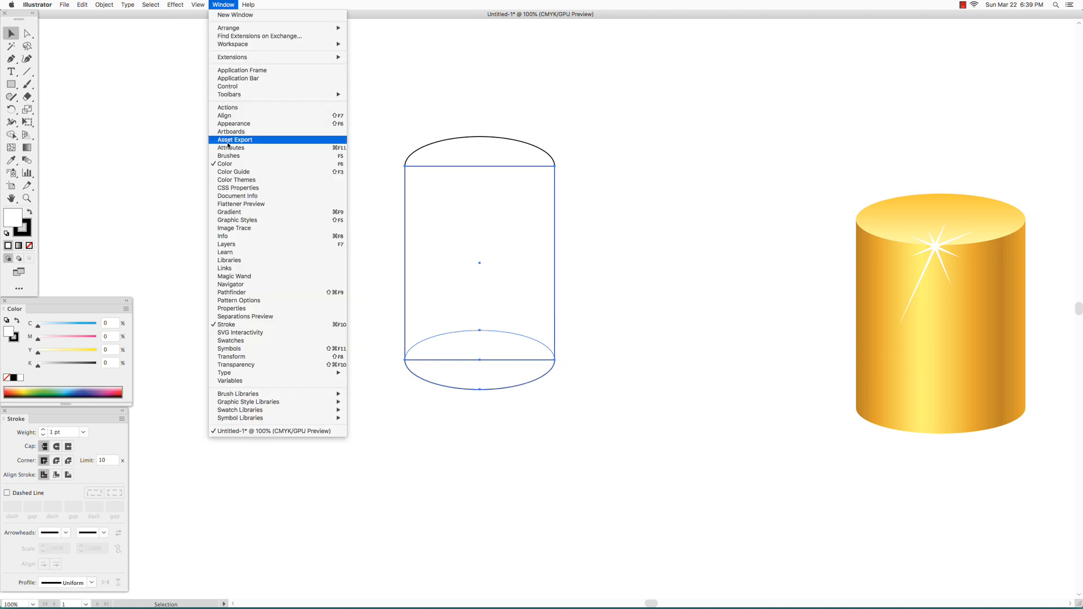
pyautogui.click(235, 293)
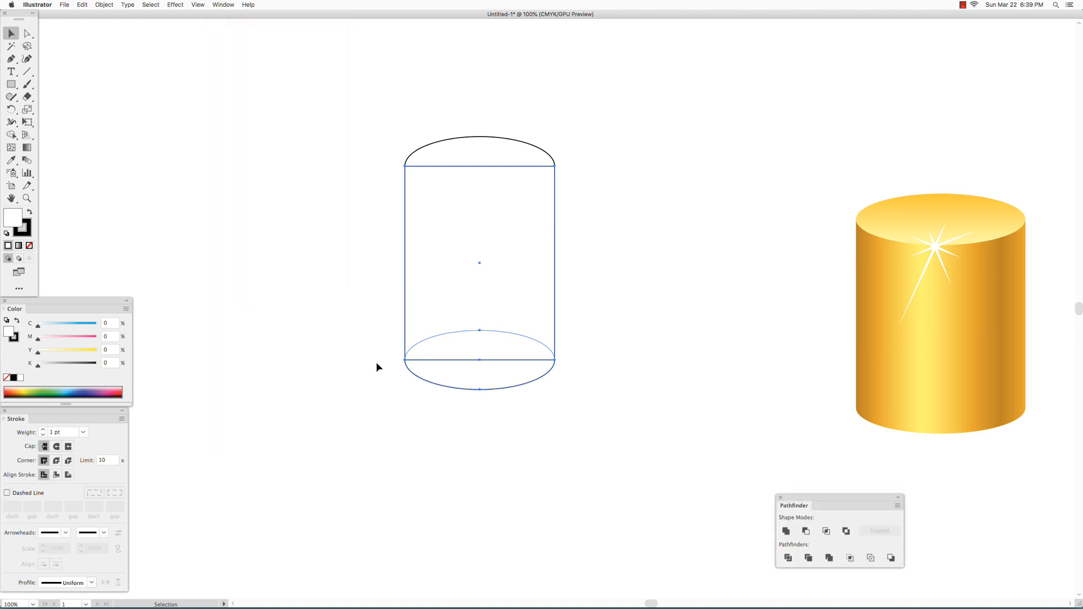
pyautogui.moveTo(823, 499); pyautogui.dragTo(679, 287)
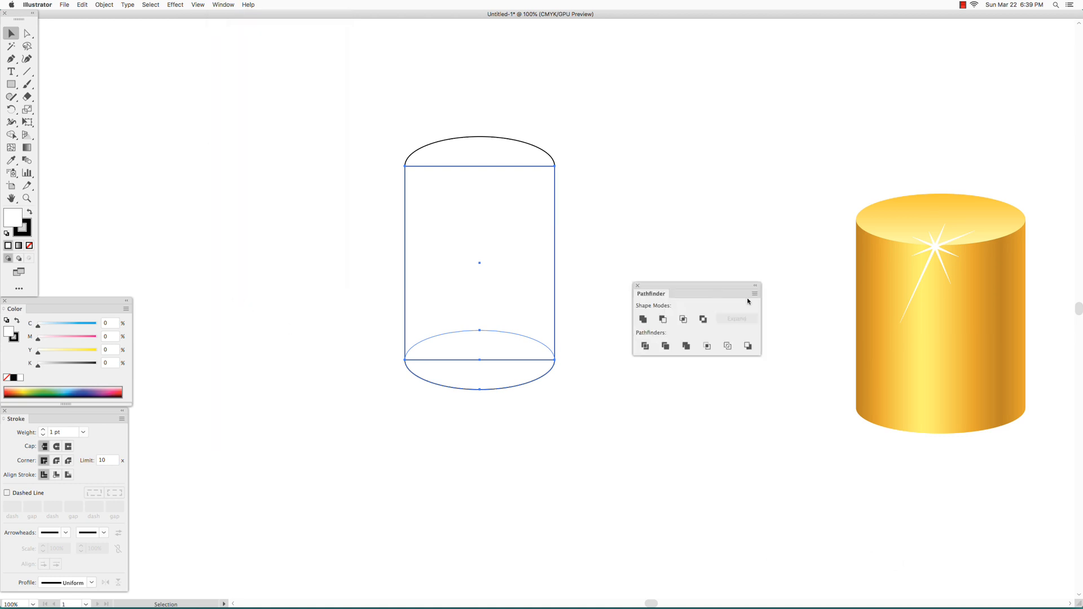
pyautogui.click(644, 319)
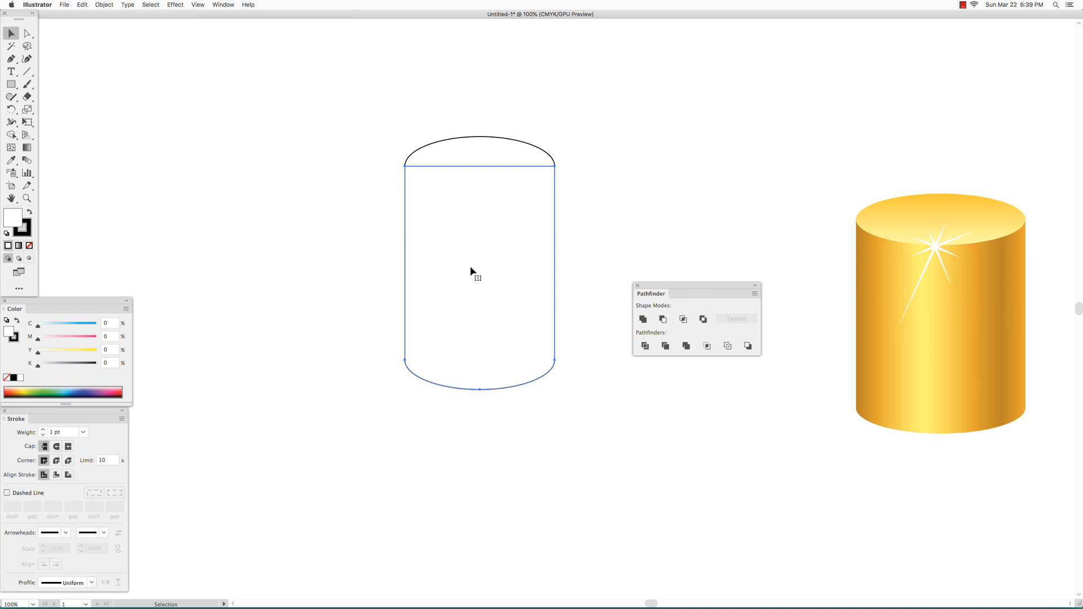
# Step: Send the united cylinder body to the back, behind the top ellipse, and close Pathfinder
pyautogui.keyDown('shift'); pyautogui.click(504, 153); pyautogui.keyUp('shift')
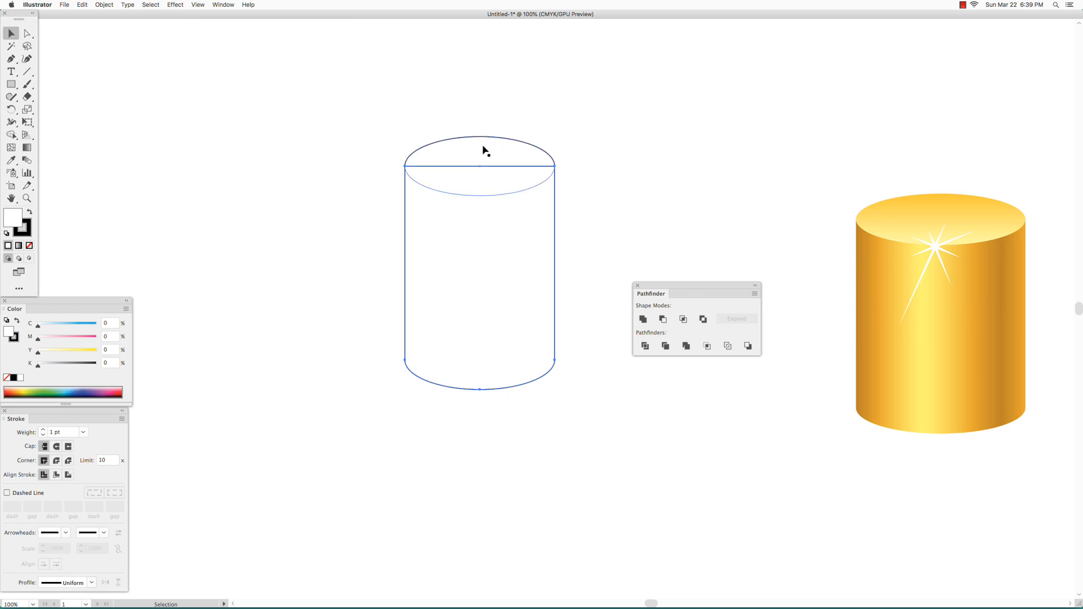
pyautogui.keyDown('shift'); pyautogui.click(488, 150); pyautogui.keyUp('shift')
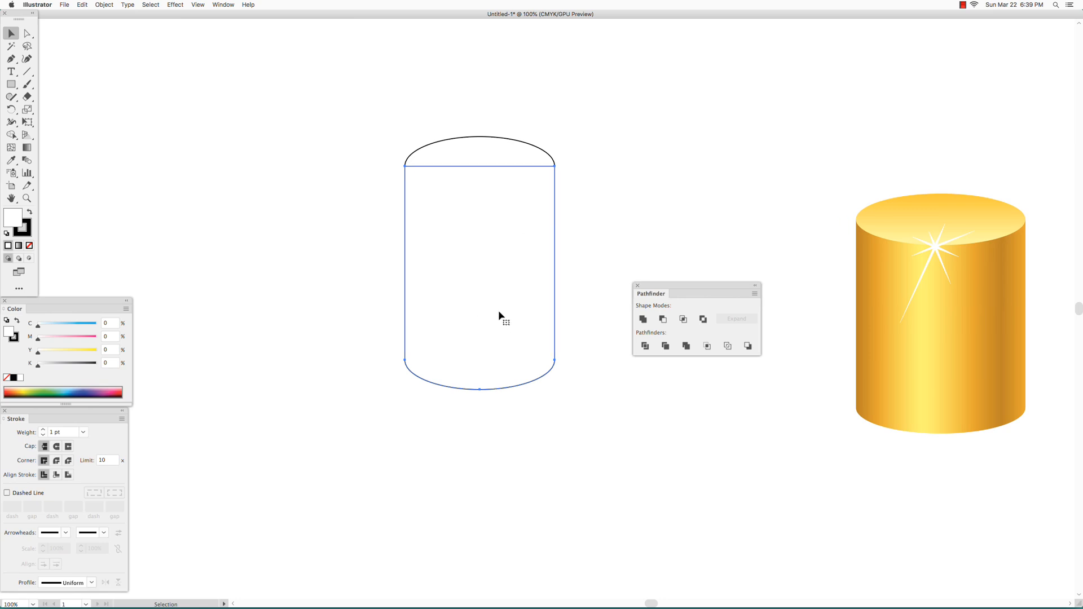
pyautogui.click(104, 4)
pyautogui.moveTo(158, 23)
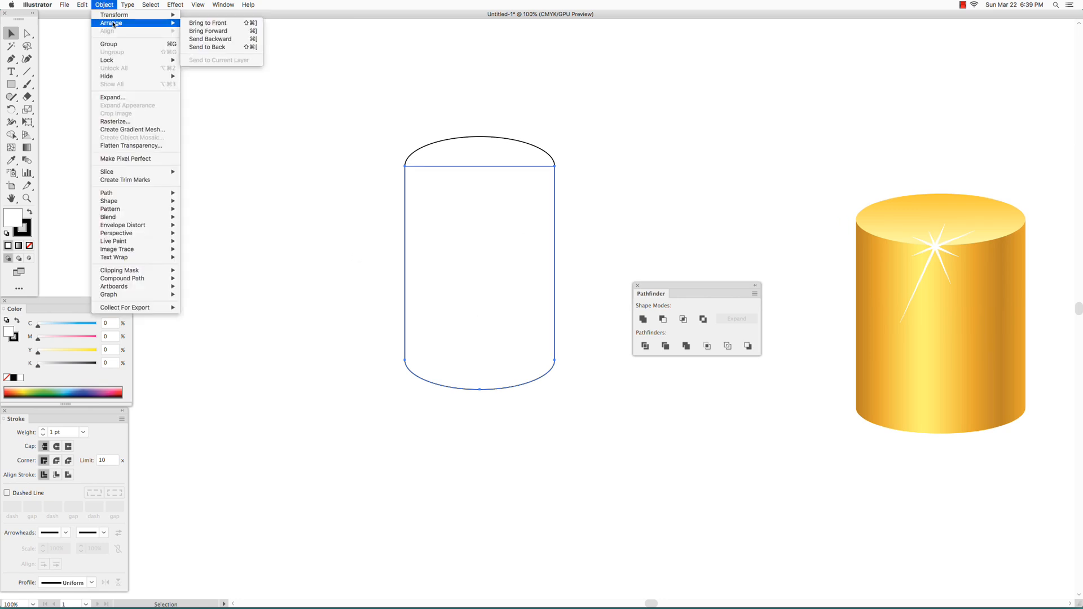
pyautogui.click(203, 47)
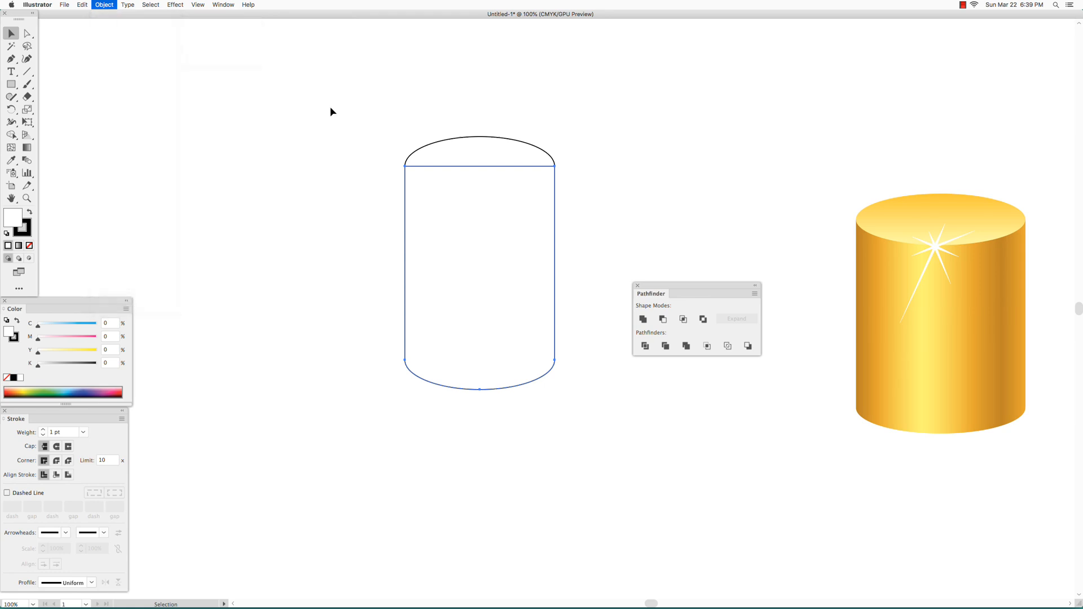
pyautogui.click(332, 107)
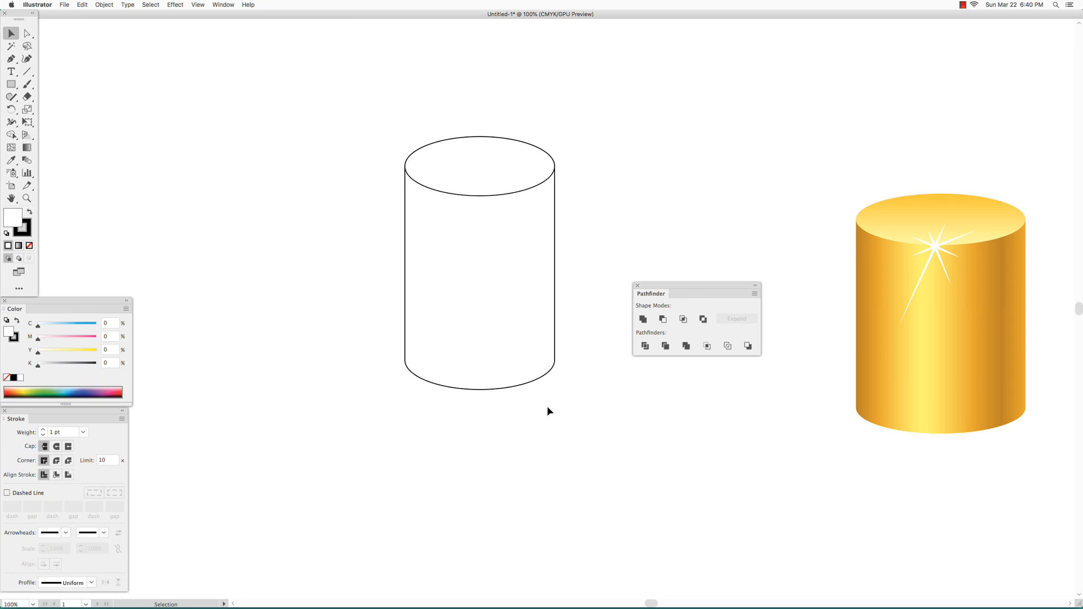
pyautogui.click(637, 286)
pyautogui.click(868, 366)
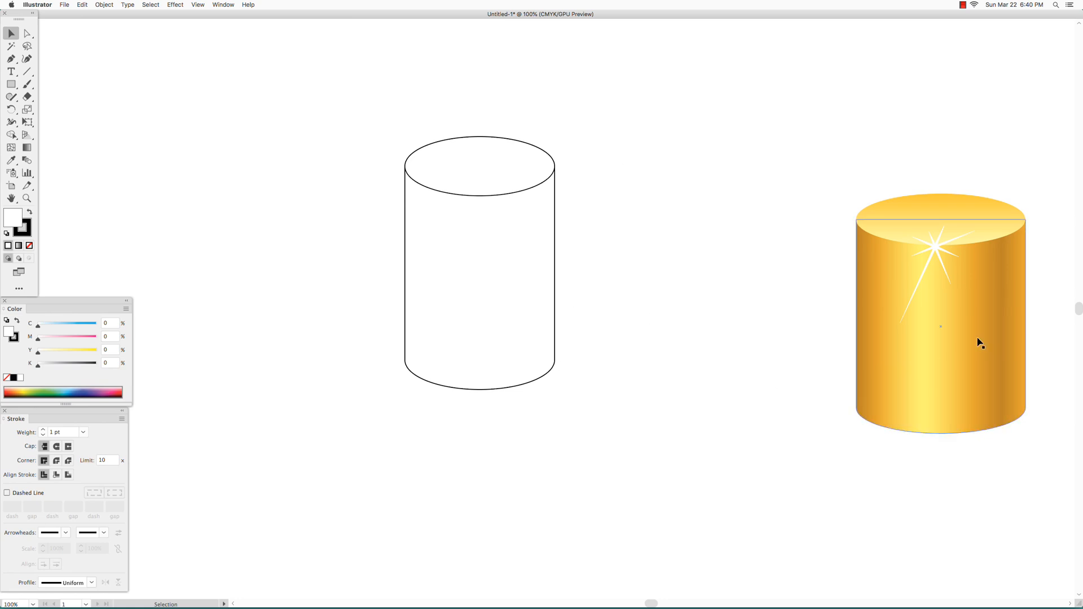
pyautogui.click(704, 343)
pyautogui.click(762, 402)
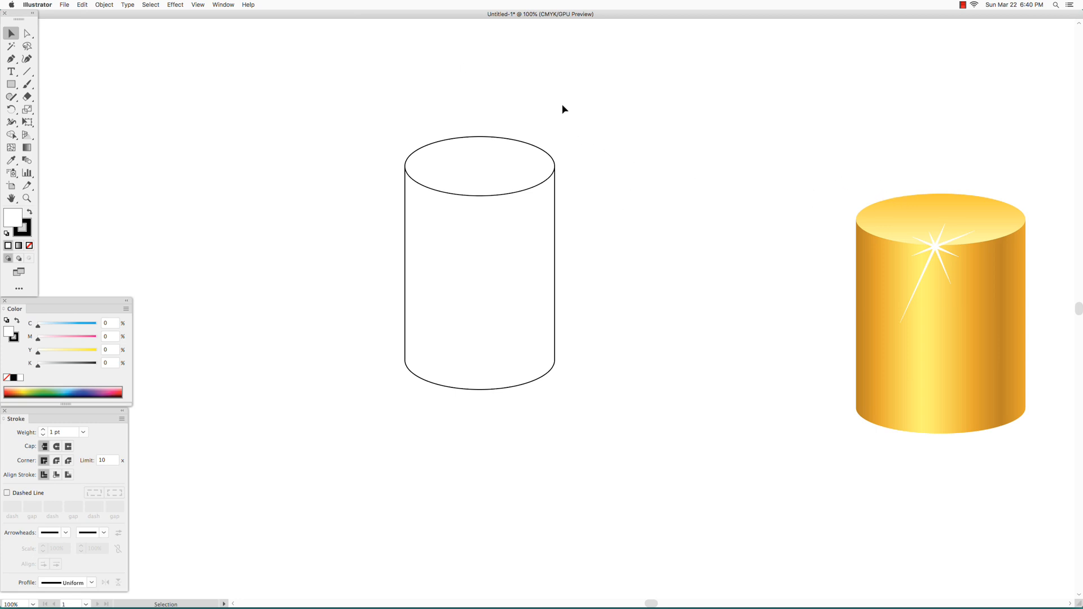
# Step: Remove the stroke from both shapes of the new cylinder and fill them with the white-to-black linear gradient
pyautogui.moveTo(364, 96); pyautogui.dragTo(592, 414)
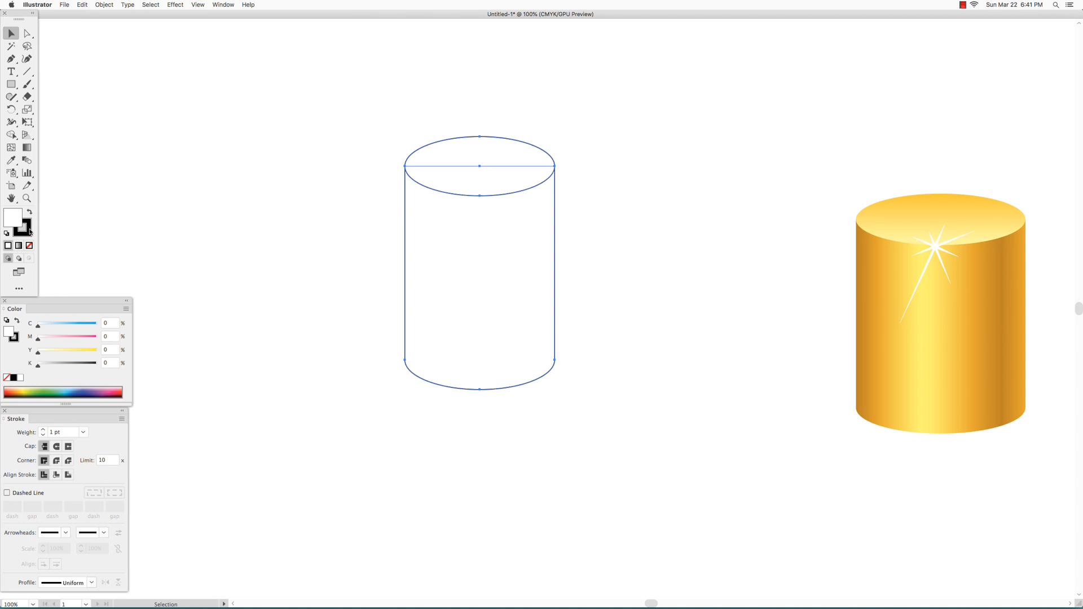
pyautogui.click(28, 231)
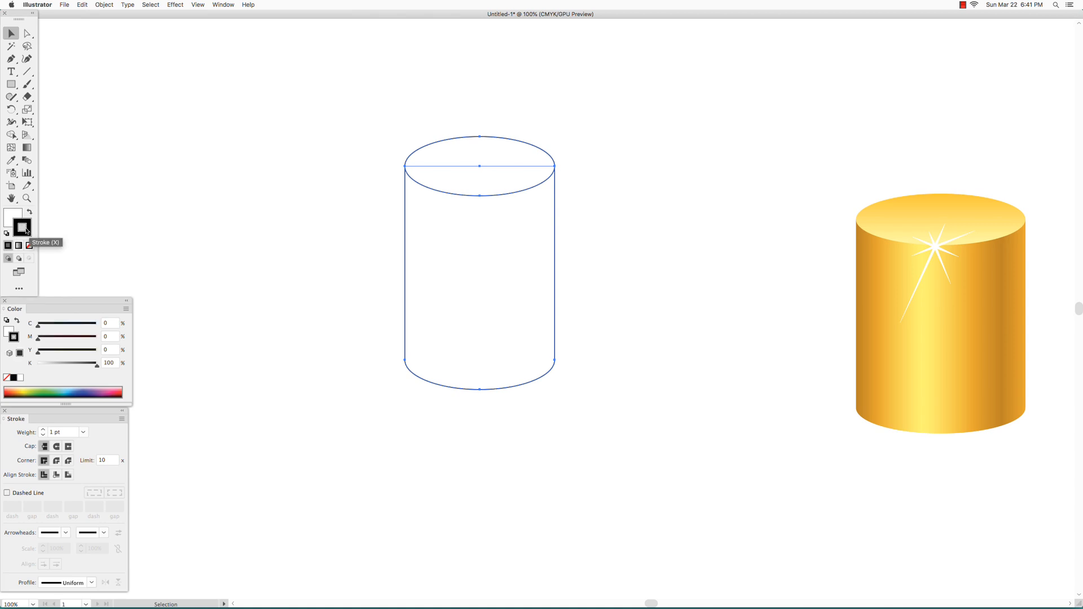
pyautogui.click(30, 247)
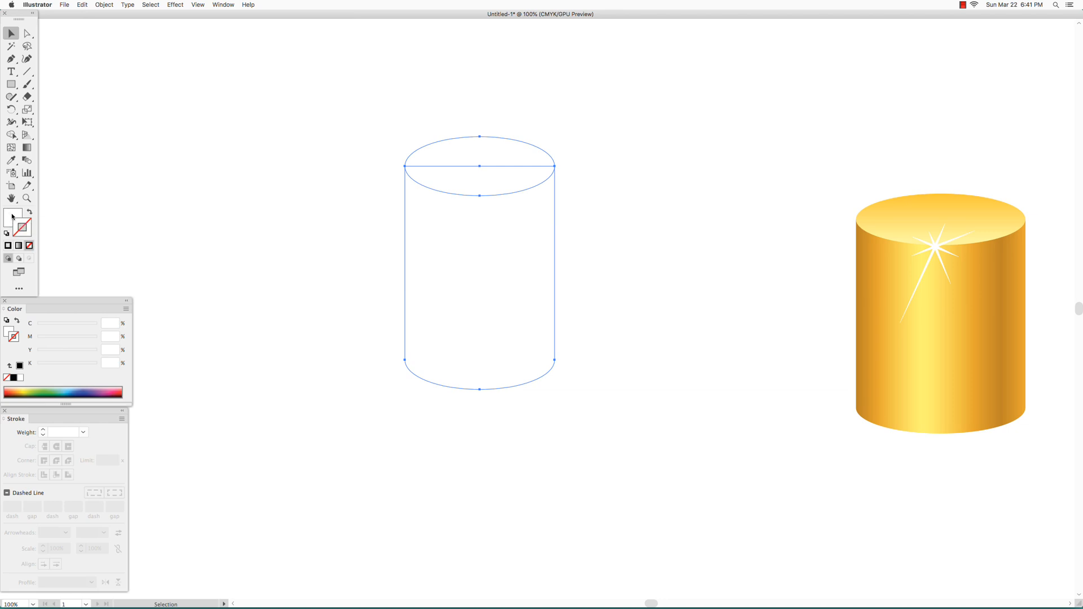
pyautogui.click(12, 217)
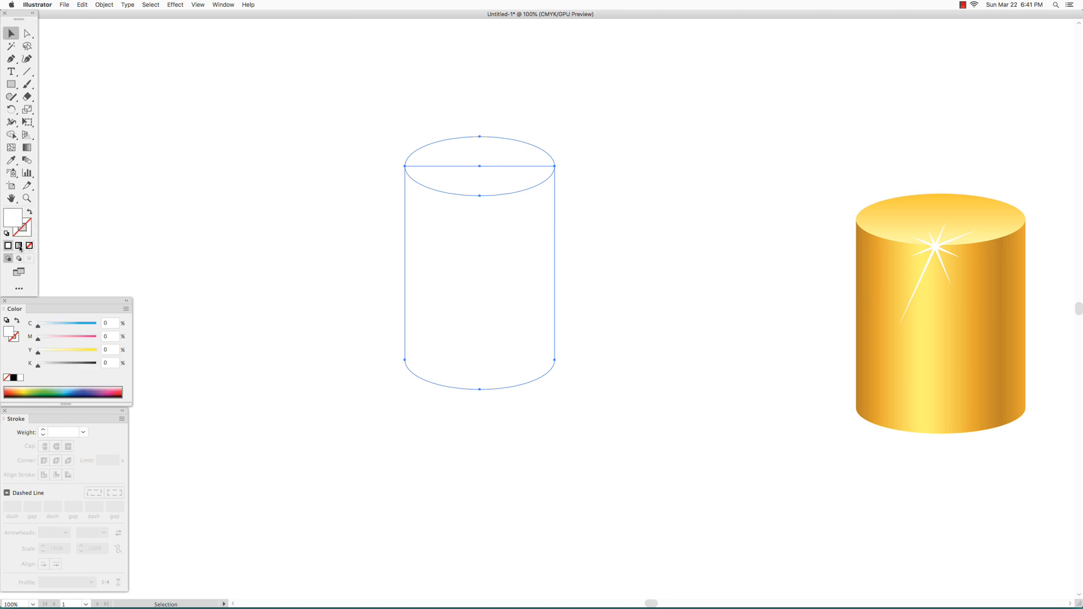
pyautogui.click(19, 247)
pyautogui.moveTo(486, 373); pyautogui.dragTo(121, 83)
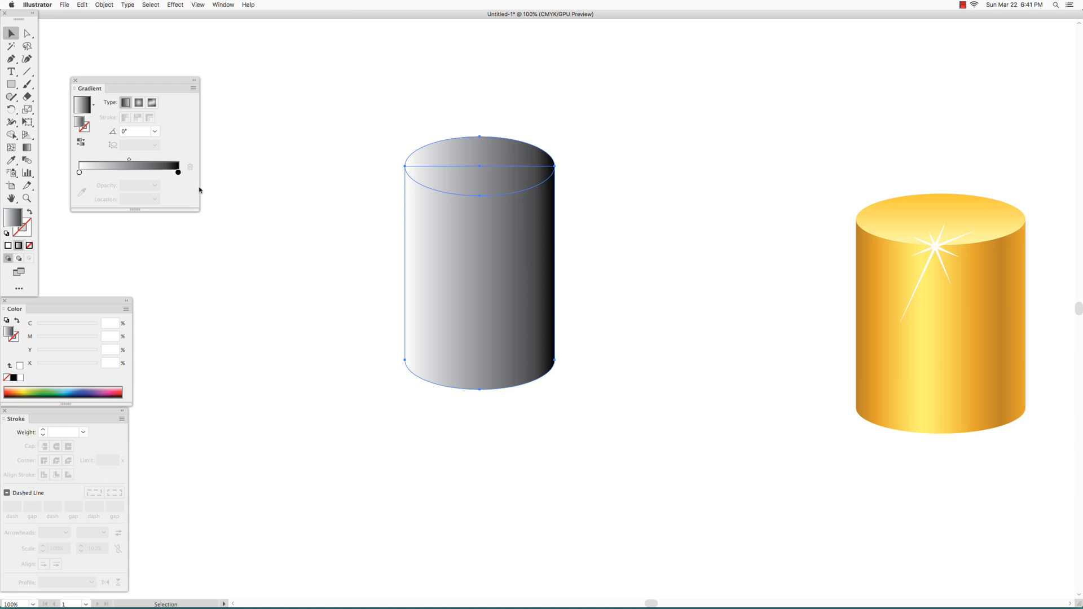
pyautogui.moveTo(200, 188); pyautogui.dragTo(279, 187)
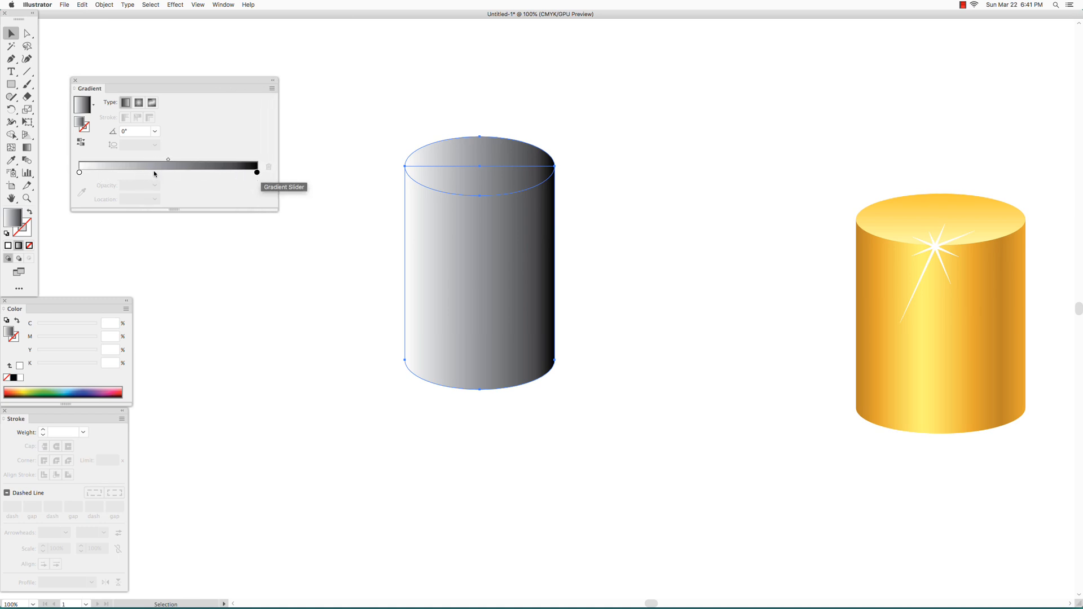
# Step: Shift the gradient's white color stop to a location of about 18%
pyautogui.click(79, 173)
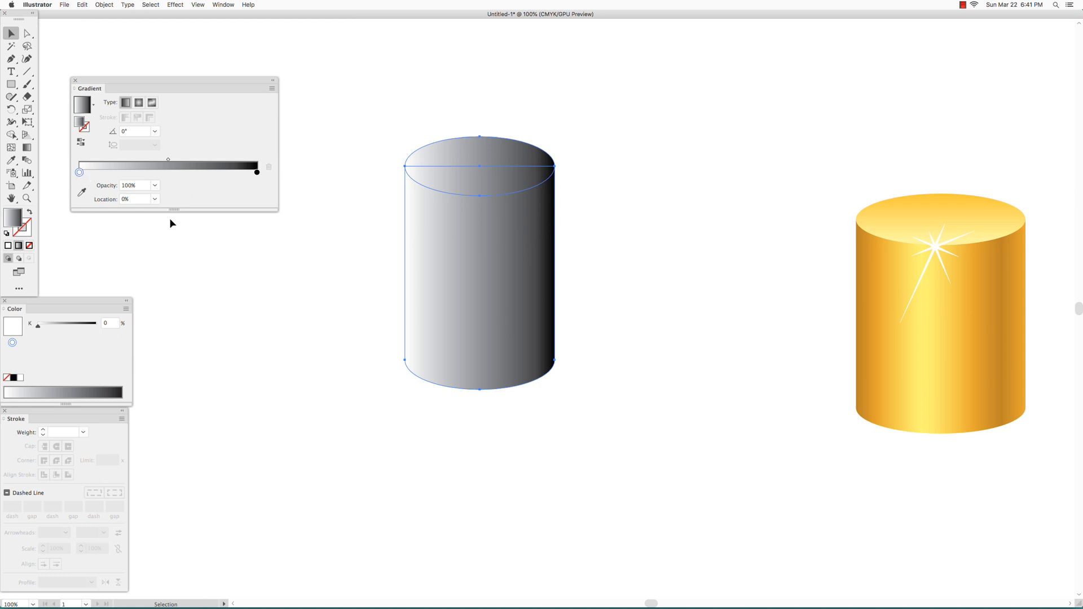
pyautogui.keyDown('shift'); pyautogui.click(866, 347); pyautogui.keyUp('shift')
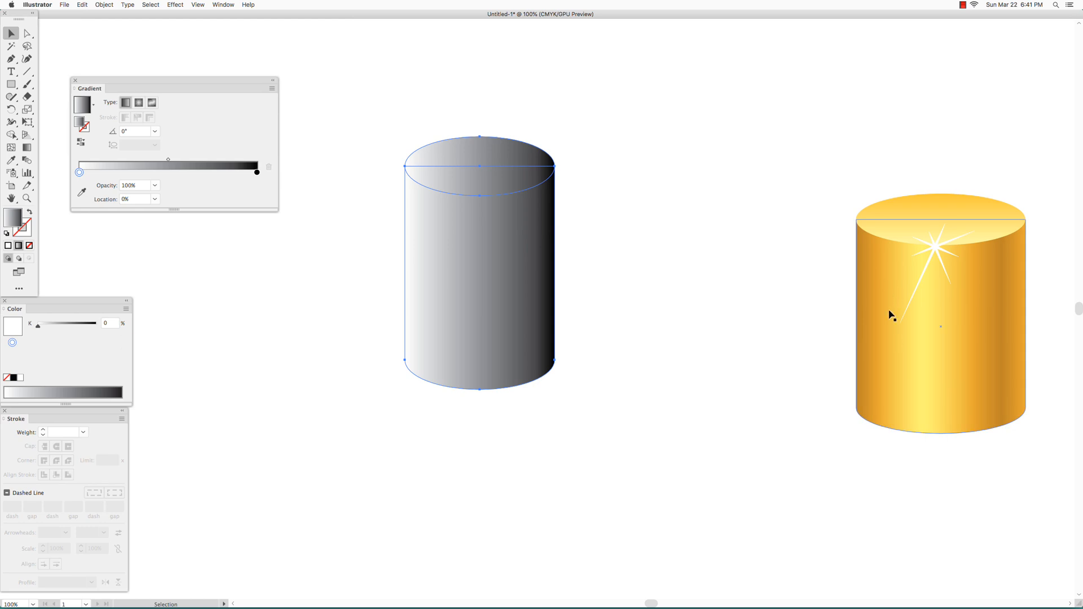
pyautogui.keyDown('shift'); pyautogui.click(884, 371); pyautogui.keyUp('shift')
pyautogui.moveTo(80, 173); pyautogui.dragTo(111, 174)
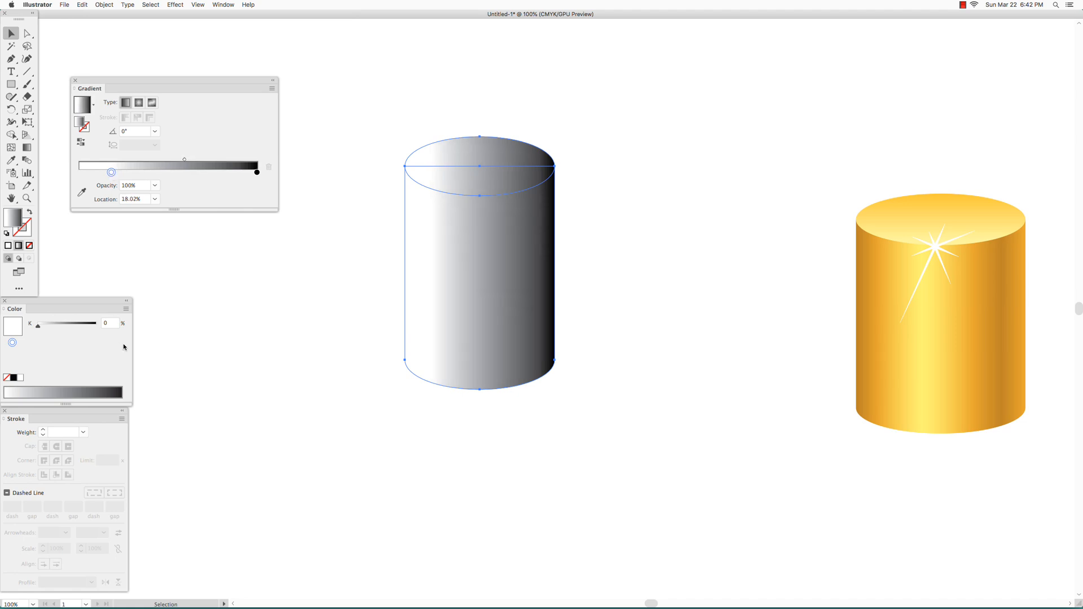
# Step: Shift the white gradient stop to about 13% and recolor it orange in CMYK with M 29% and Y 100%
pyautogui.click(126, 310)
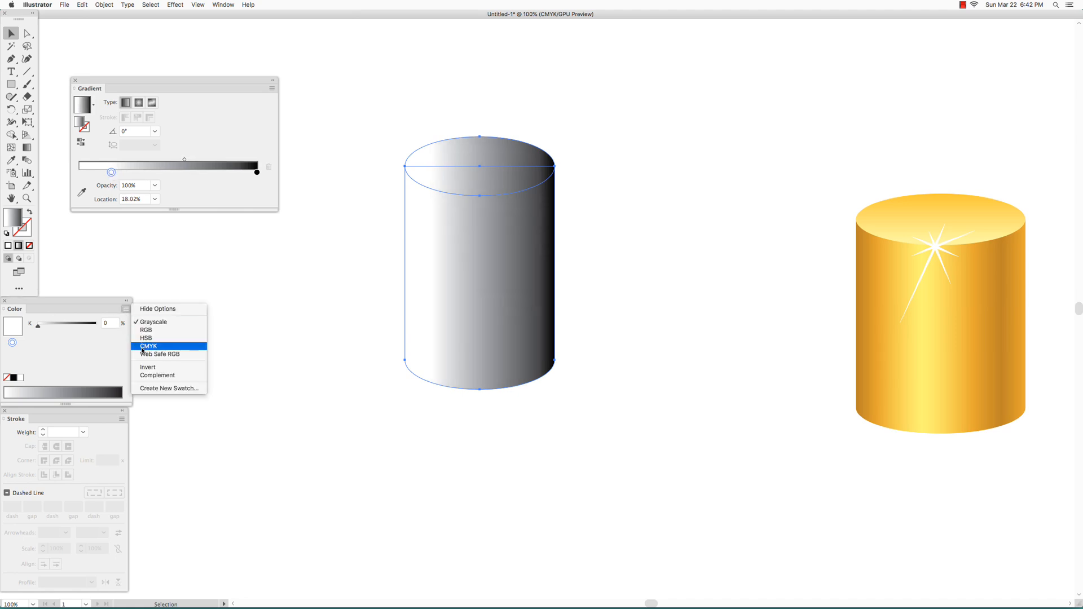
pyautogui.click(112, 174)
pyautogui.moveTo(112, 175)
pyautogui.mouseDown()
pyautogui.moveTo(93, 175)
pyautogui.moveTo(105, 177)
pyautogui.mouseUp()
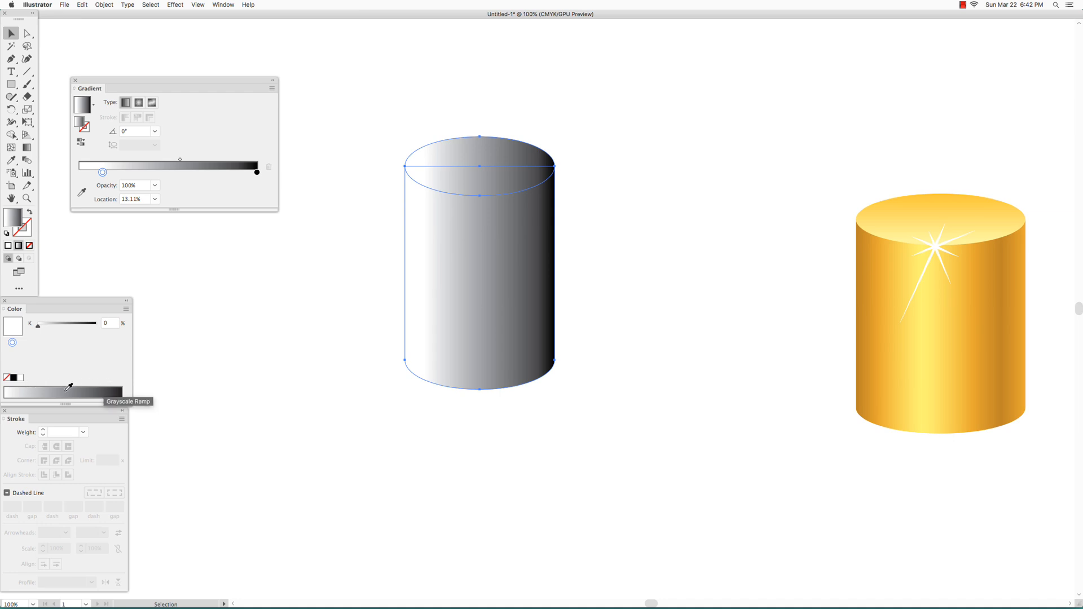
pyautogui.click(125, 309)
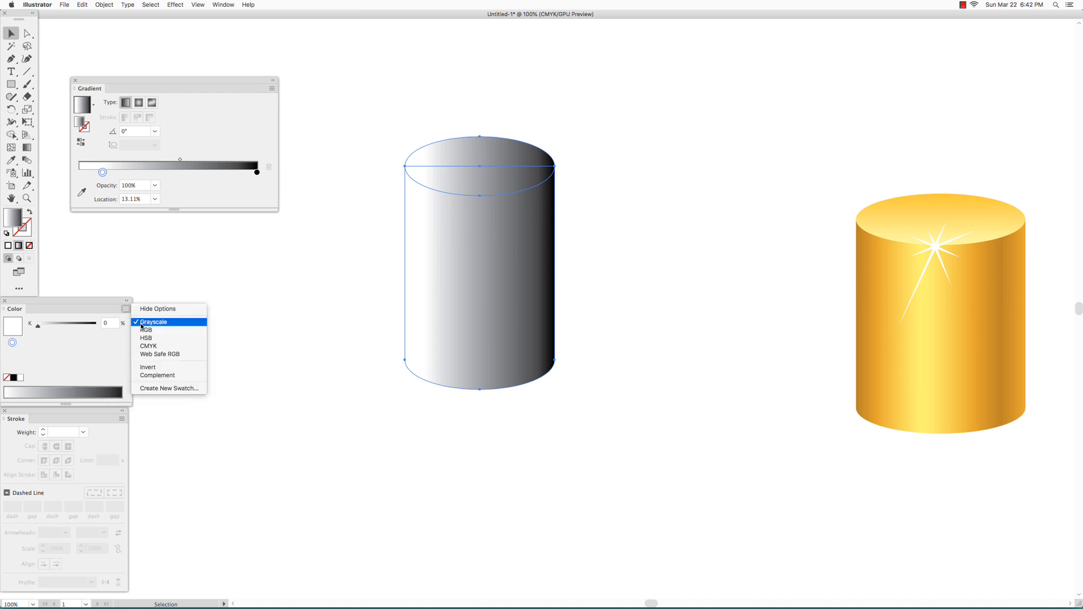
pyautogui.click(147, 346)
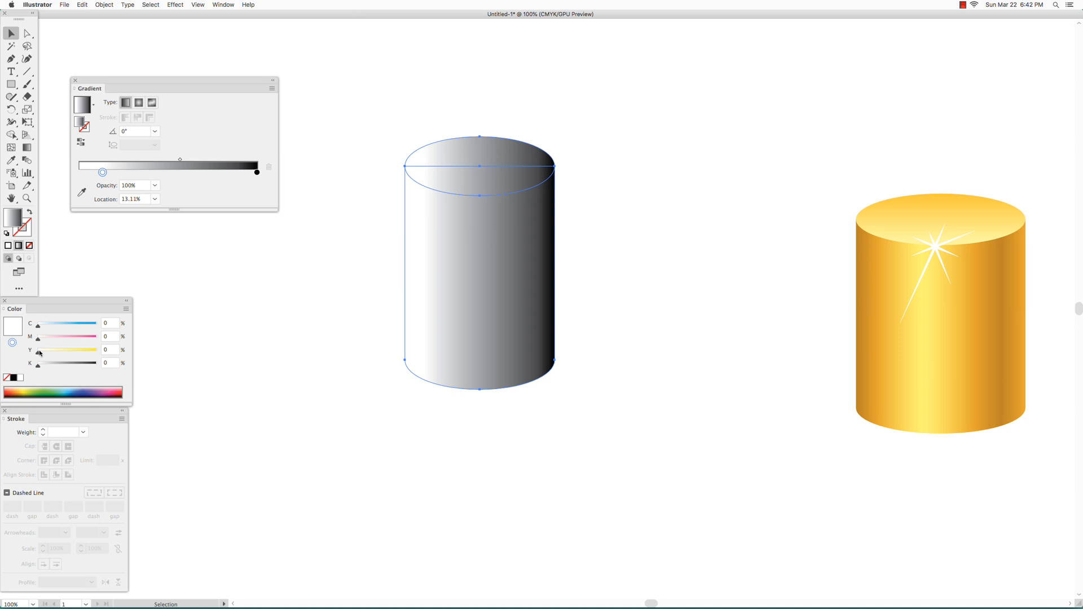
pyautogui.moveTo(38, 353); pyautogui.dragTo(119, 353)
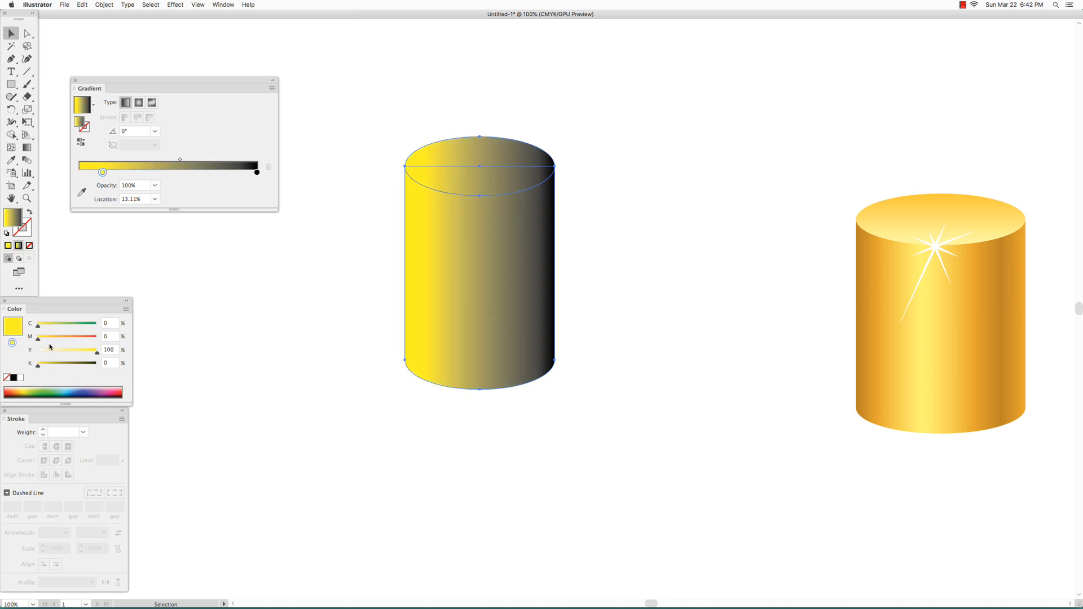
pyautogui.moveTo(39, 339); pyautogui.dragTo(53, 341)
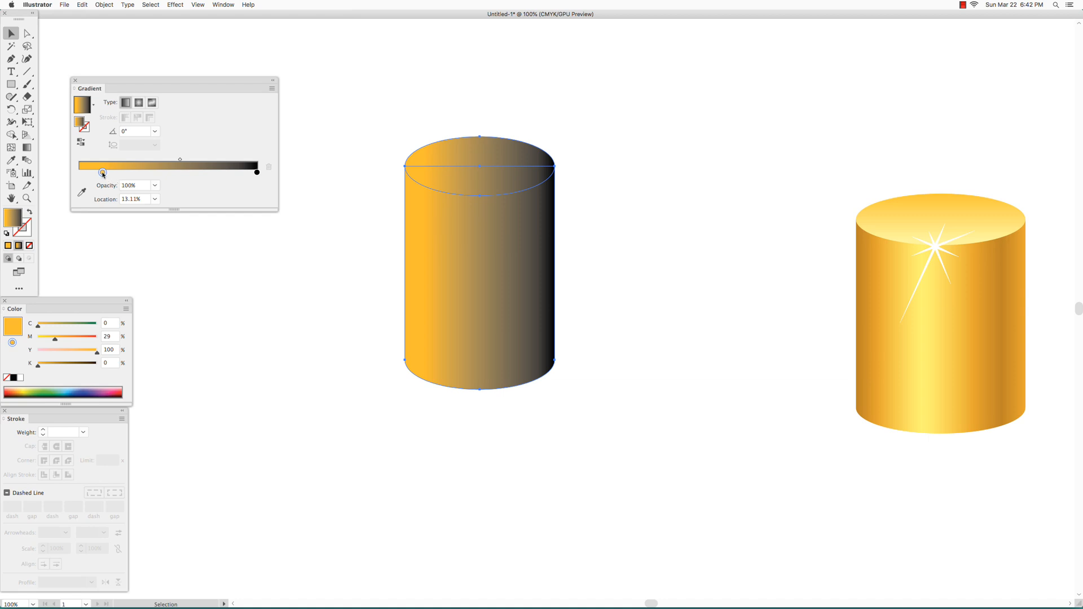
# Step: Add a second orange stop further along the gradient at about 37% and remove the black stop
pyautogui.moveTo(103, 173)
pyautogui.mouseDown()
pyautogui.moveTo(83, 173)
pyautogui.moveTo(94, 173)
pyautogui.mouseUp()
pyautogui.moveTo(96, 174); pyautogui.dragTo(145, 175)
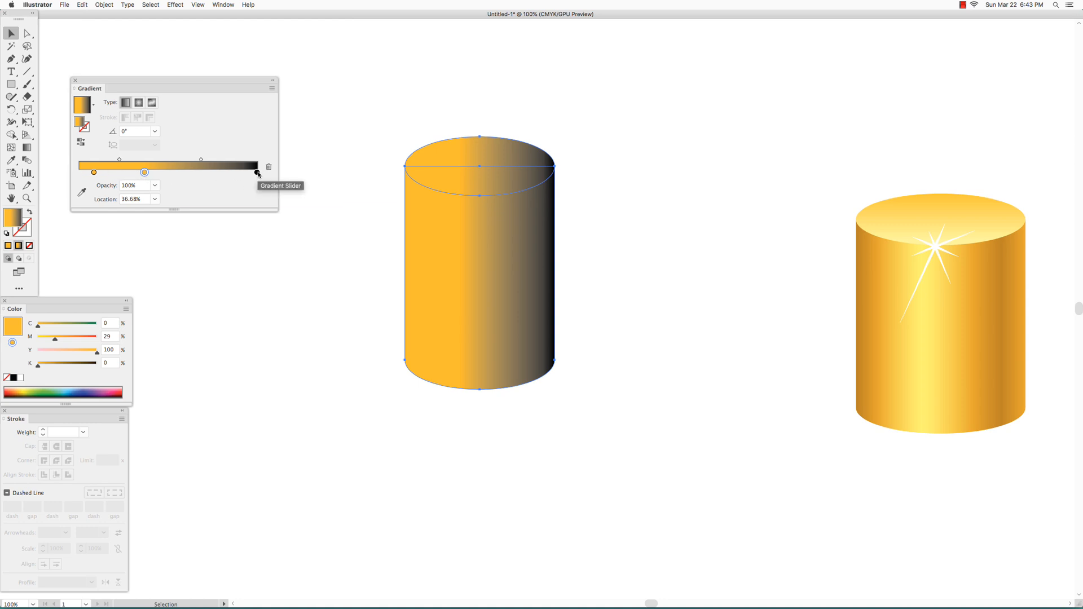
pyautogui.moveTo(258, 174); pyautogui.dragTo(260, 213)
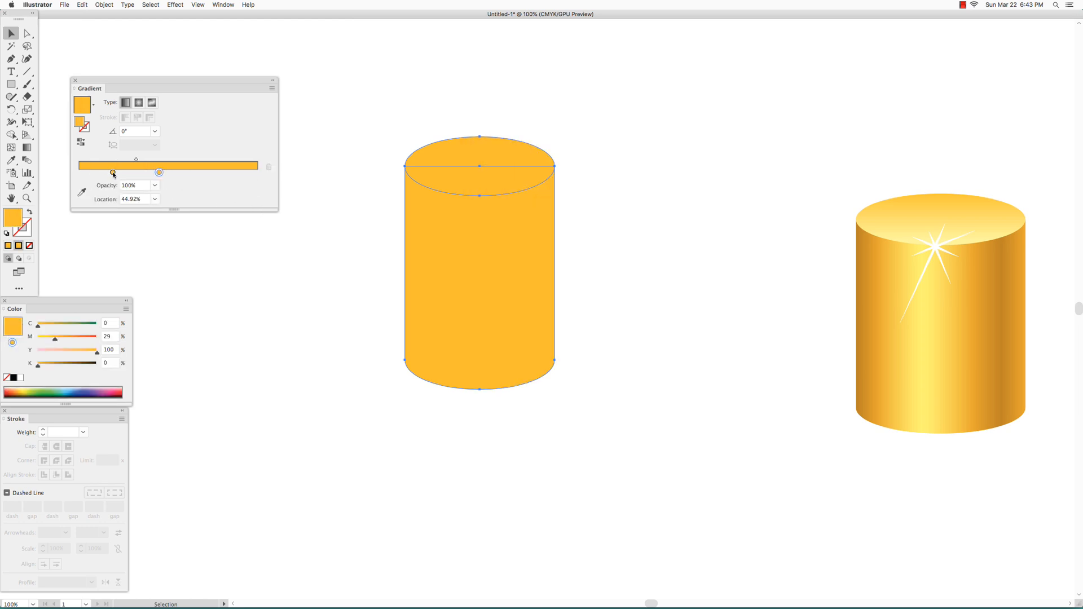
# Step: Copy the orange stop to the gradient's start at 0% and recolor it brown with C 16, M 49, Y 100, K 17
pyautogui.moveTo(113, 173); pyautogui.dragTo(79, 175)
pyautogui.moveTo(114, 173)
pyautogui.mouseDown()
pyautogui.moveTo(158, 174)
pyautogui.moveTo(115, 175)
pyautogui.mouseUp()
pyautogui.click(80, 173)
pyautogui.moveTo(55, 339); pyautogui.dragTo(46, 328)
pyautogui.moveTo(39, 368); pyautogui.dragTo(64, 342)
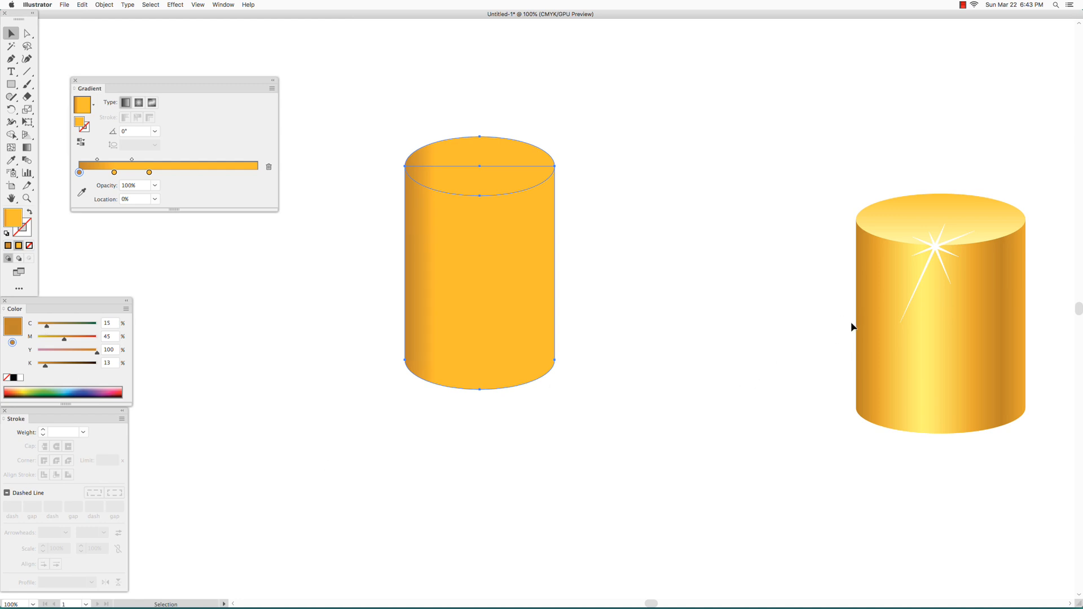
pyautogui.moveTo(47, 327); pyautogui.dragTo(48, 370)
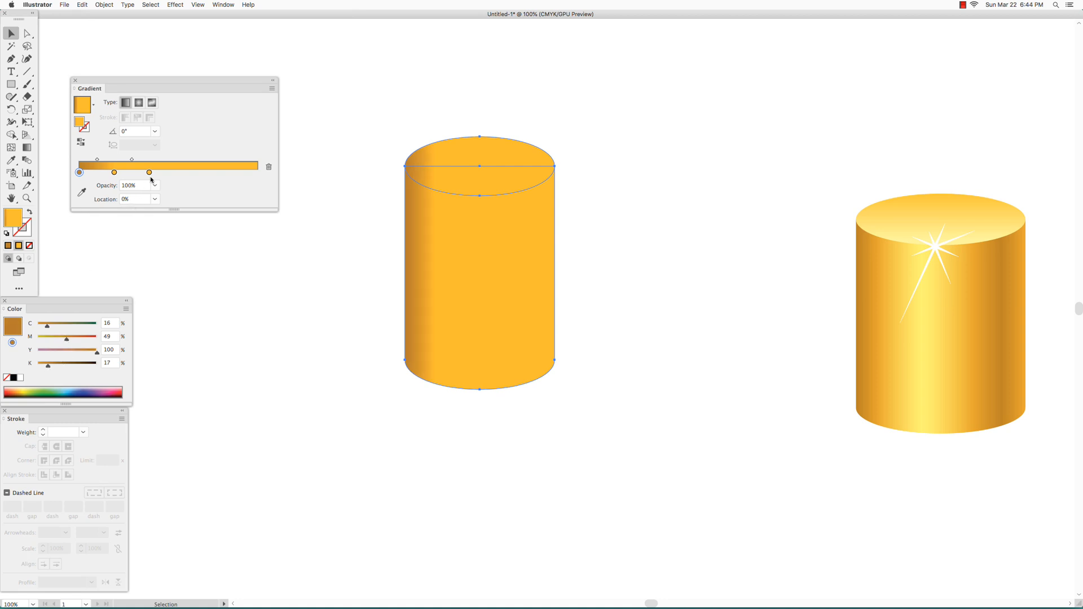
# Step: Recolor the gradient stop at about 39% light yellow with M 7% and Y 77%
pyautogui.click(150, 173)
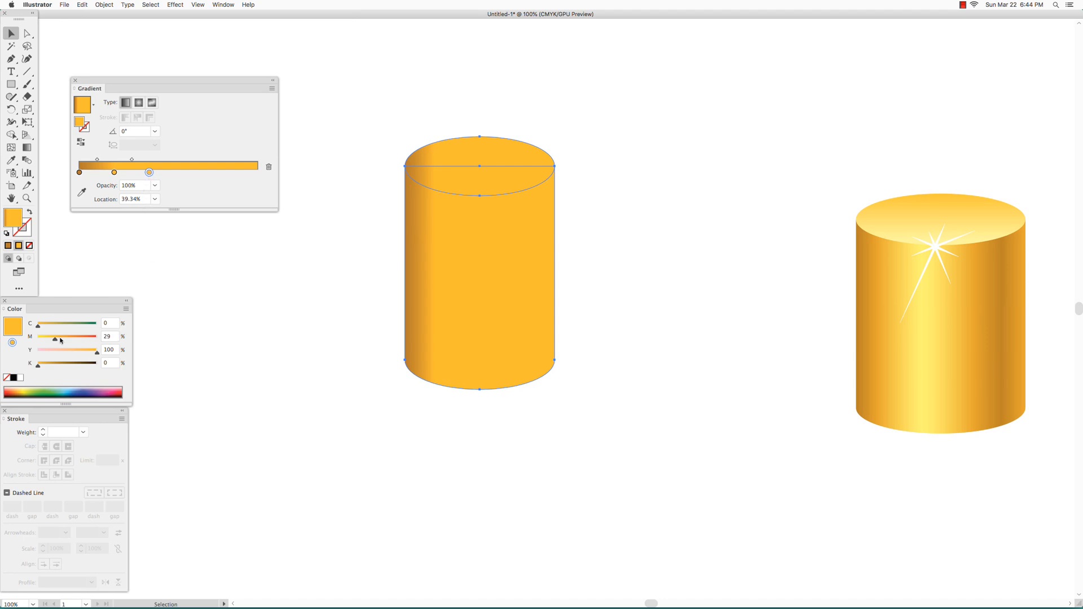
pyautogui.moveTo(56, 342); pyautogui.dragTo(43, 341)
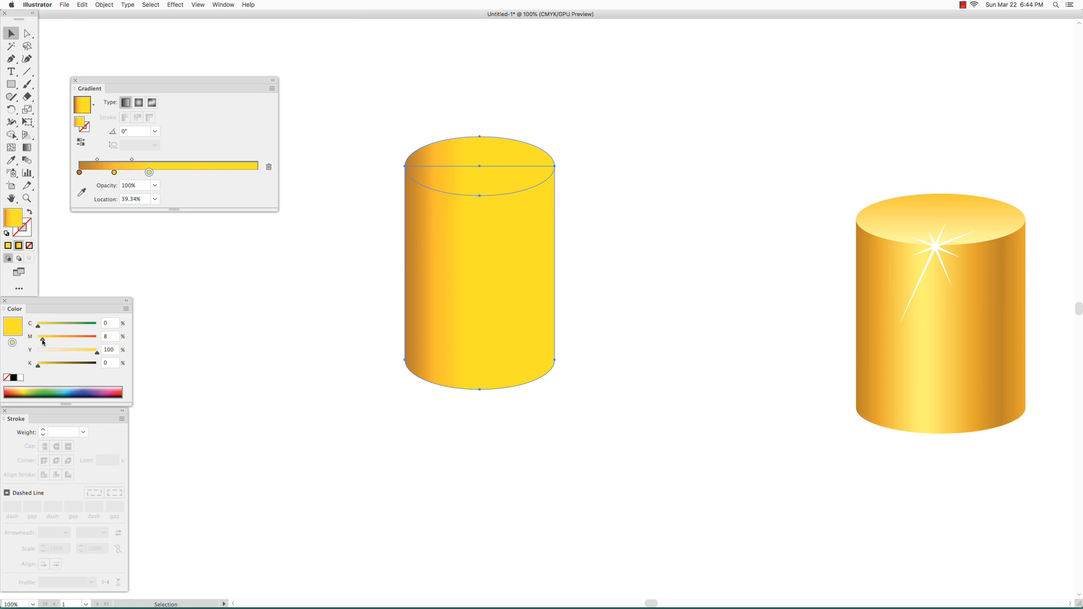
pyautogui.moveTo(97, 353); pyautogui.dragTo(84, 355)
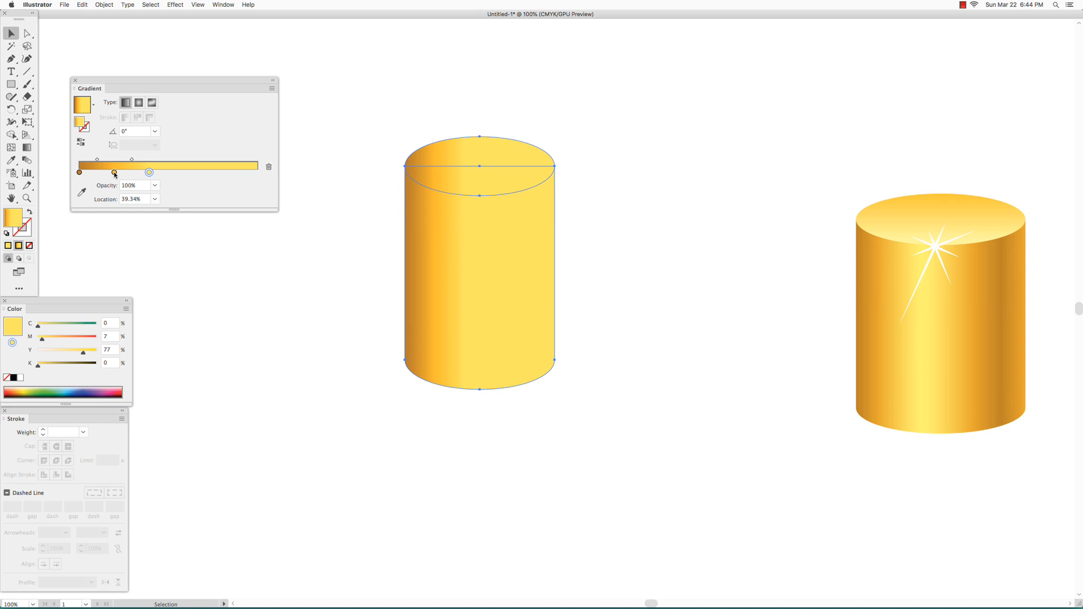
# Step: Copy the orange stop to about 63% and to 100%, and place a copy of the brown stop between them
pyautogui.moveTo(115, 175); pyautogui.dragTo(193, 179)
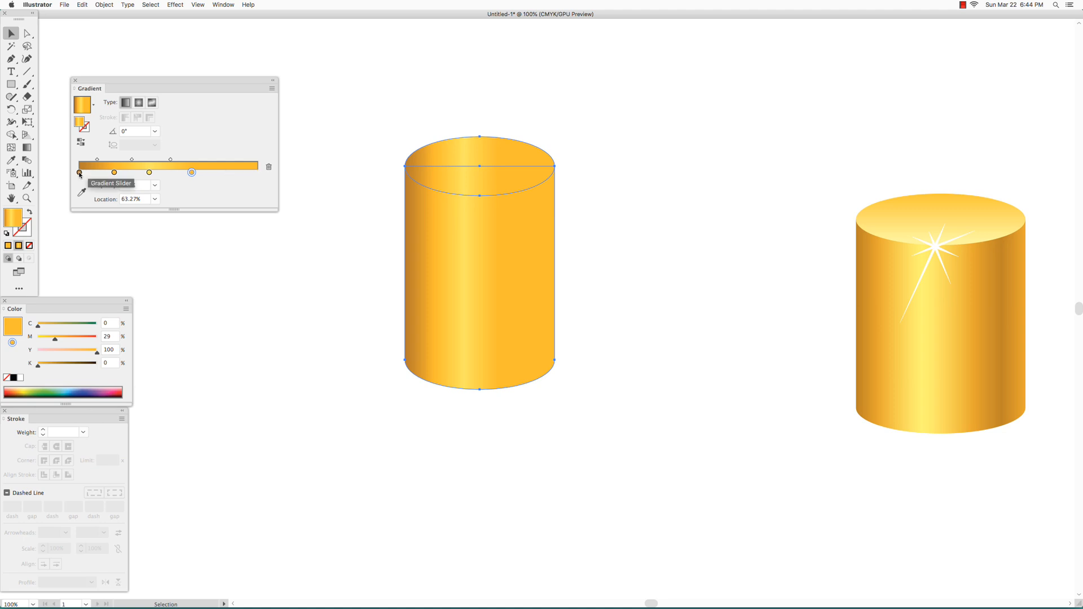
pyautogui.moveTo(80, 173); pyautogui.dragTo(265, 178)
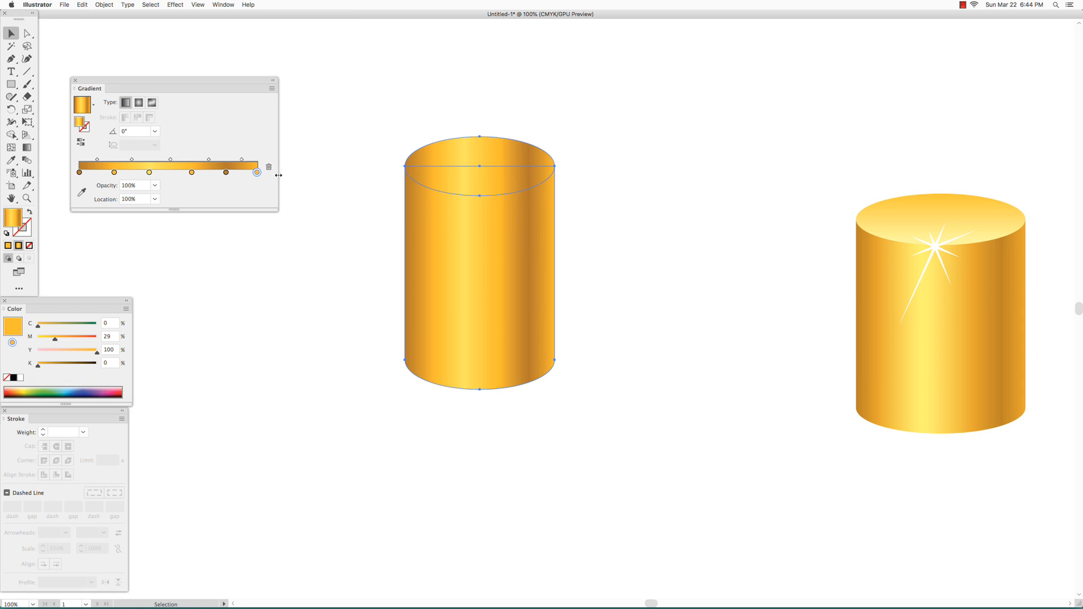
# Step: Widen the Gradient panel to fine-tune the midpoints between the gold color stops, and close the panel
pyautogui.moveTo(278, 175); pyautogui.dragTo(337, 175)
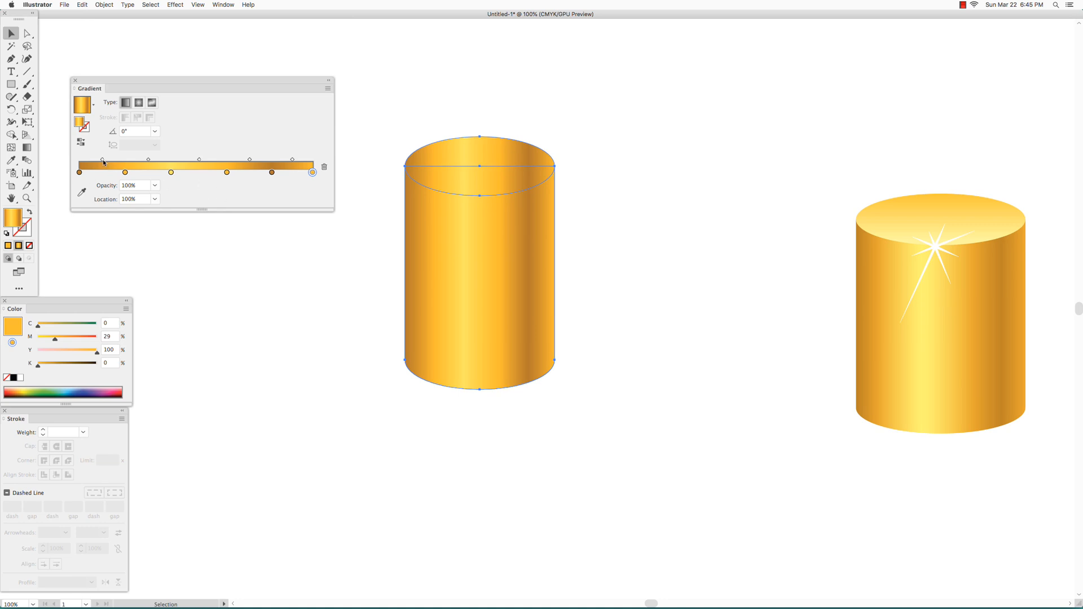
pyautogui.moveTo(102, 159); pyautogui.dragTo(204, 161)
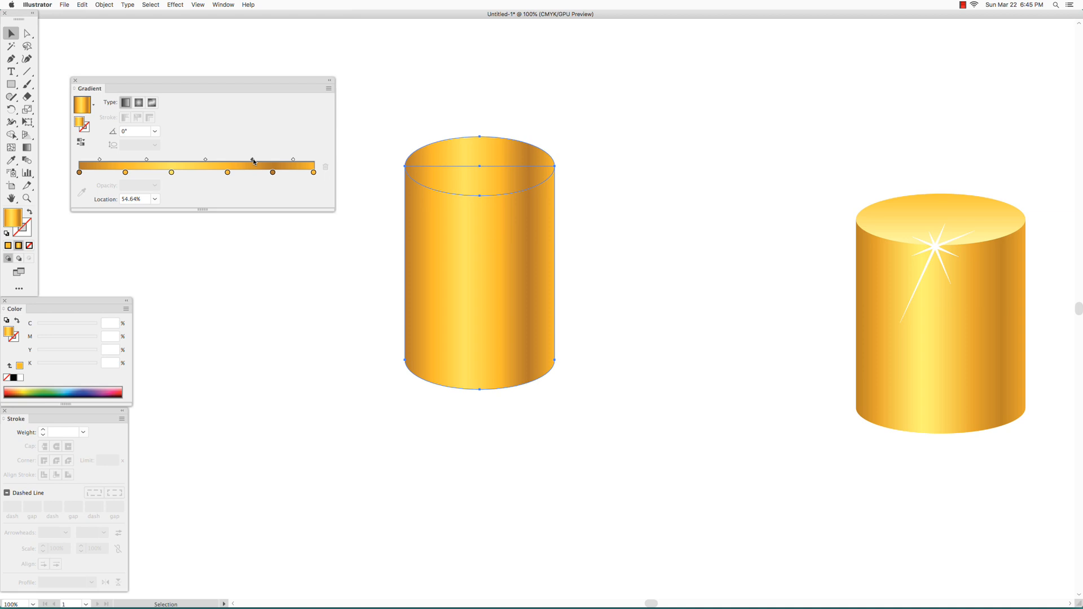
pyautogui.moveTo(293, 160); pyautogui.dragTo(296, 160)
pyautogui.click(75, 81)
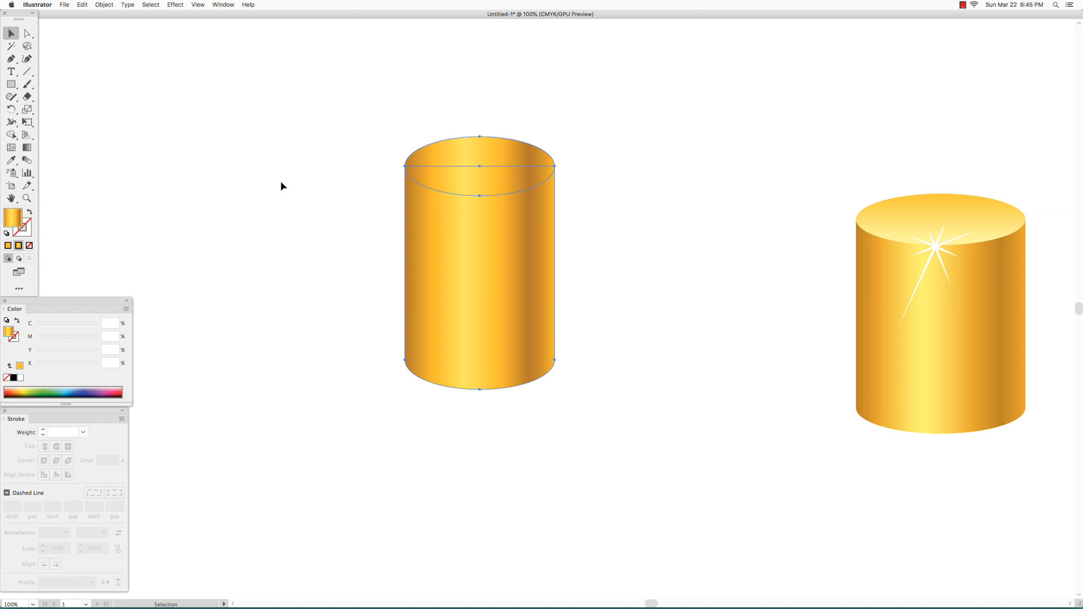
# Step: Select only the cylinder's top ellipse and rotate its gold gradient to run vertically with the Gradient tool
pyautogui.click(329, 161)
pyautogui.click(486, 157)
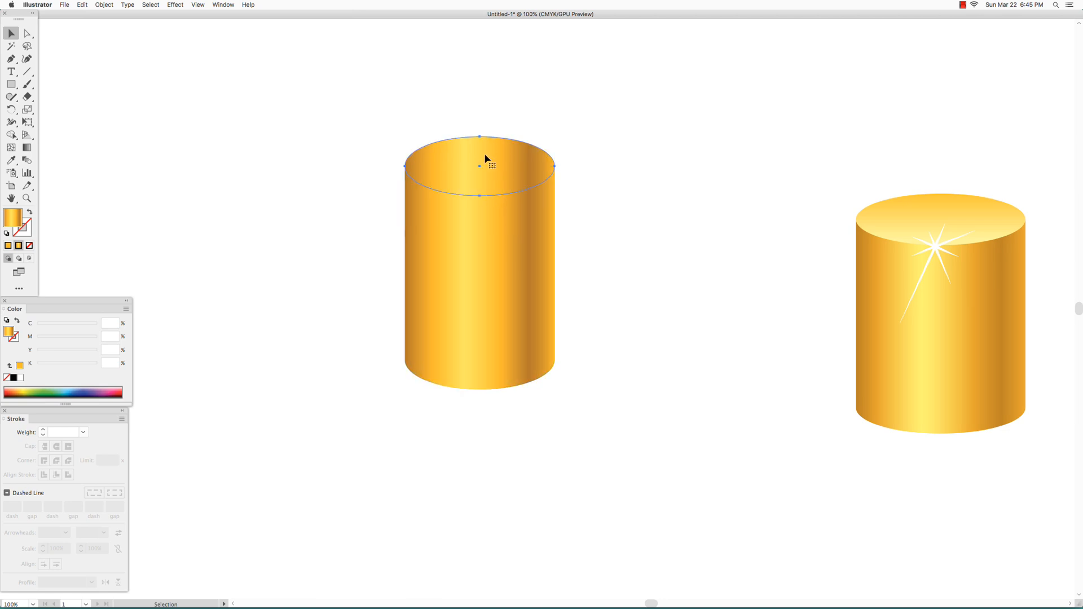
pyautogui.keyDown('shift'); pyautogui.click(484, 170); pyautogui.keyUp('shift')
pyautogui.keyDown('shift'); pyautogui.click(459, 249); pyautogui.keyUp('shift')
pyautogui.click(27, 148)
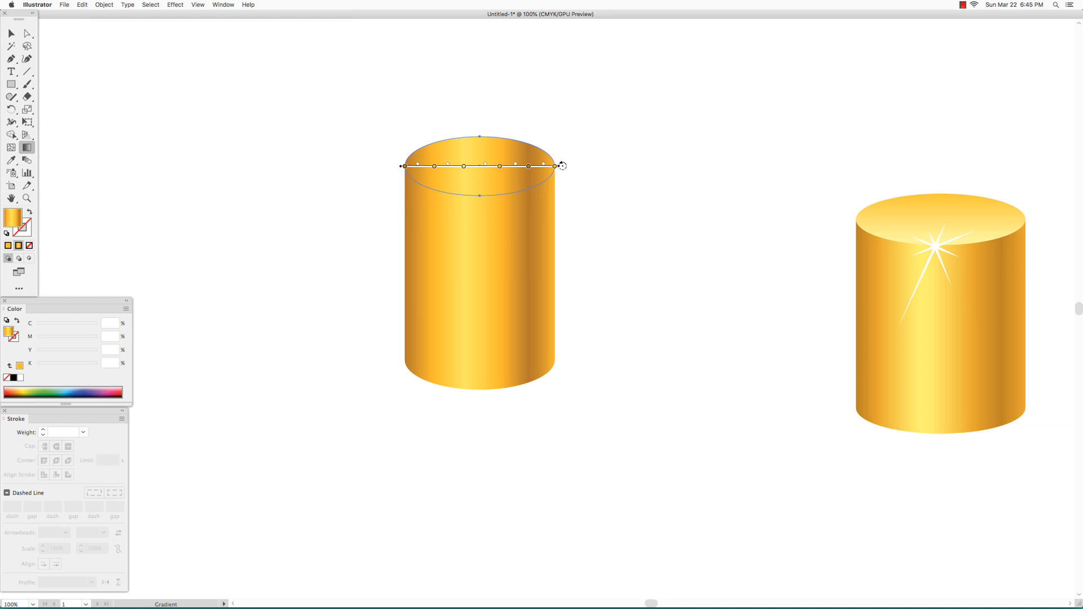
pyautogui.moveTo(562, 166)
pyautogui.mouseDown()
pyautogui.moveTo(553, 126)
pyautogui.moveTo(401, 79)
pyautogui.moveTo(411, 83)
pyautogui.moveTo(343, 119)
pyautogui.moveTo(332, 242)
pyautogui.moveTo(404, 226)
pyautogui.mouseUp()
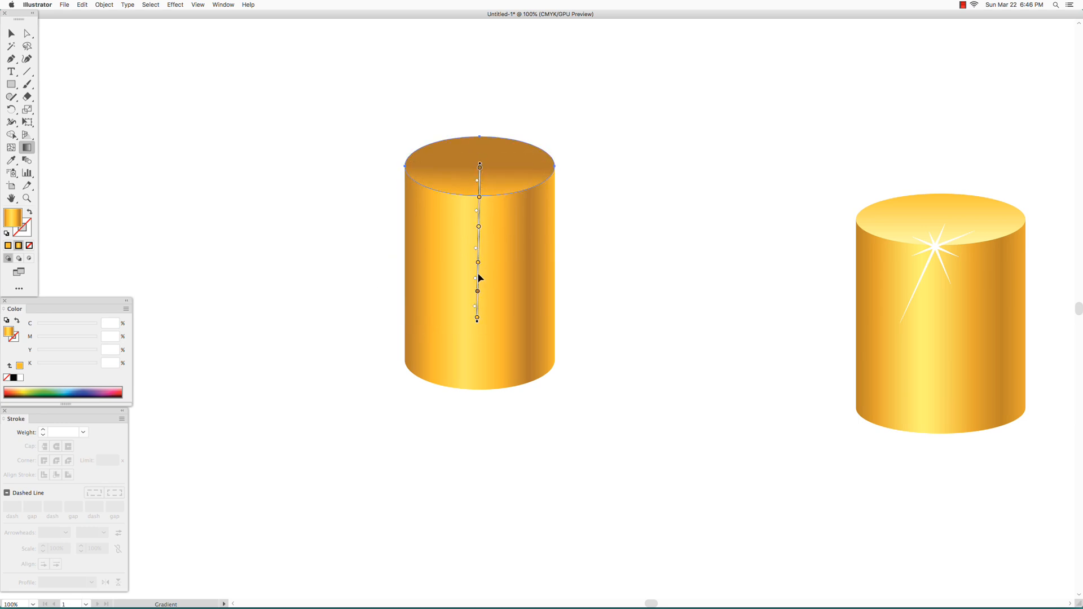
# Step: Redraw the ellipse's gradient from above the cylinder to near its base, shading the top from orange at the back to light yellow at the front
pyautogui.moveTo(479, 278)
pyautogui.mouseDown()
pyautogui.moveTo(479, 150)
pyautogui.moveTo(480, 245)
pyautogui.mouseUp()
pyautogui.click(486, 160)
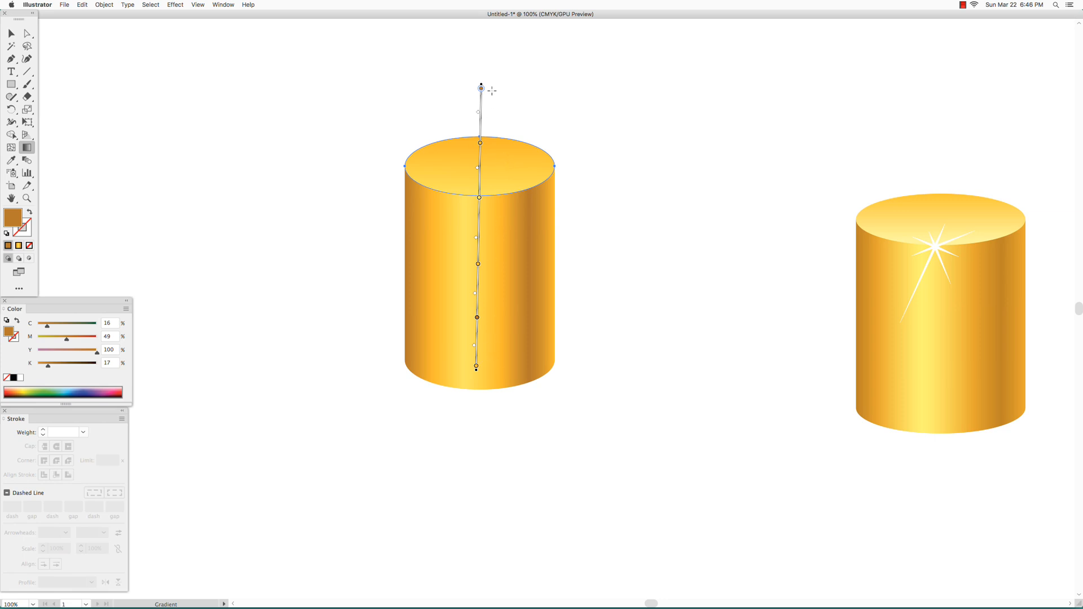
pyautogui.moveTo(493, 84)
pyautogui.mouseDown()
pyautogui.moveTo(474, 255)
pyautogui.moveTo(490, 374)
pyautogui.moveTo(476, 374)
pyautogui.mouseUp()
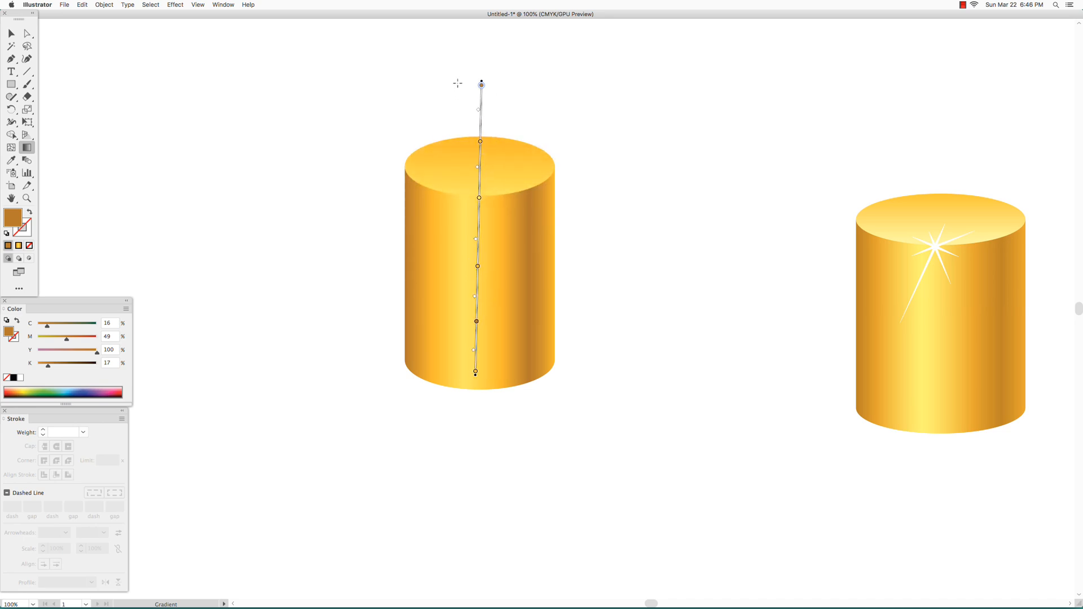
pyautogui.moveTo(458, 86); pyautogui.dragTo(483, 373)
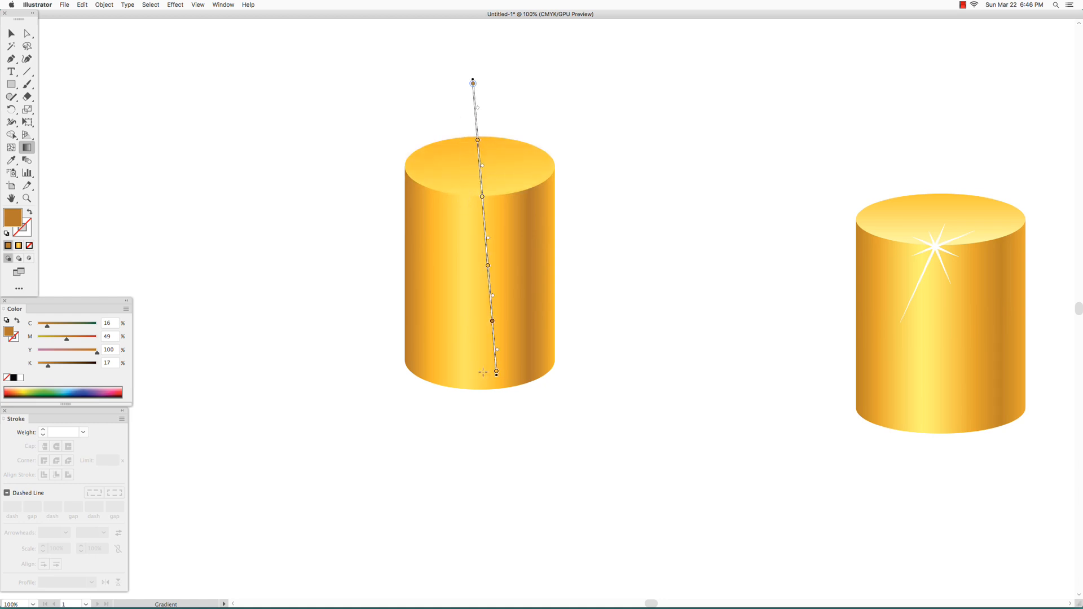
# Step: Deselect the gold cylinder and turn off Smart Guides
pyautogui.click(11, 160)
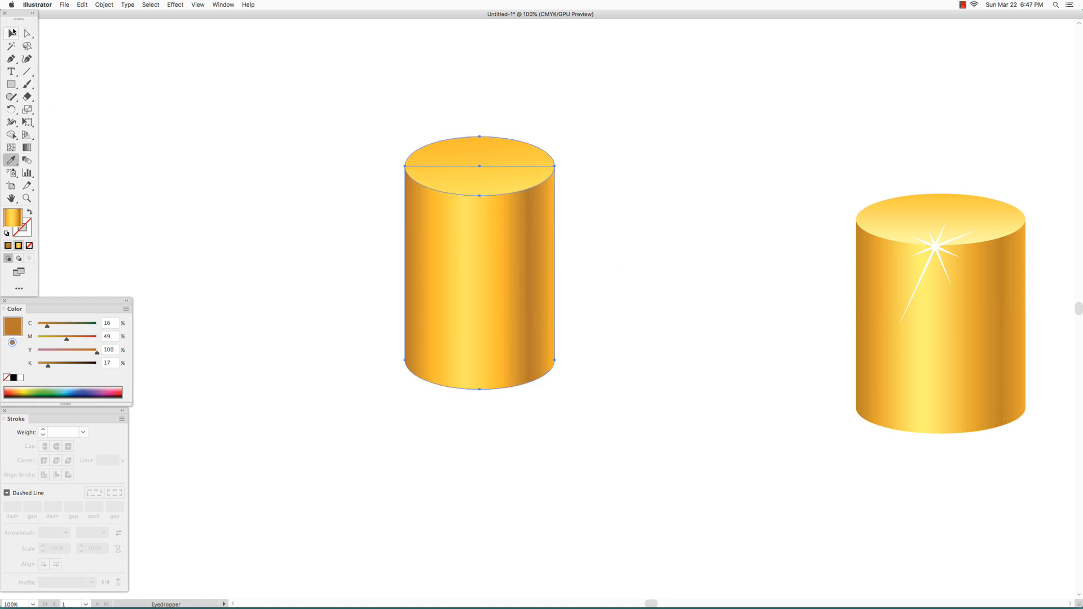
pyautogui.click(29, 35)
pyautogui.click(750, 300)
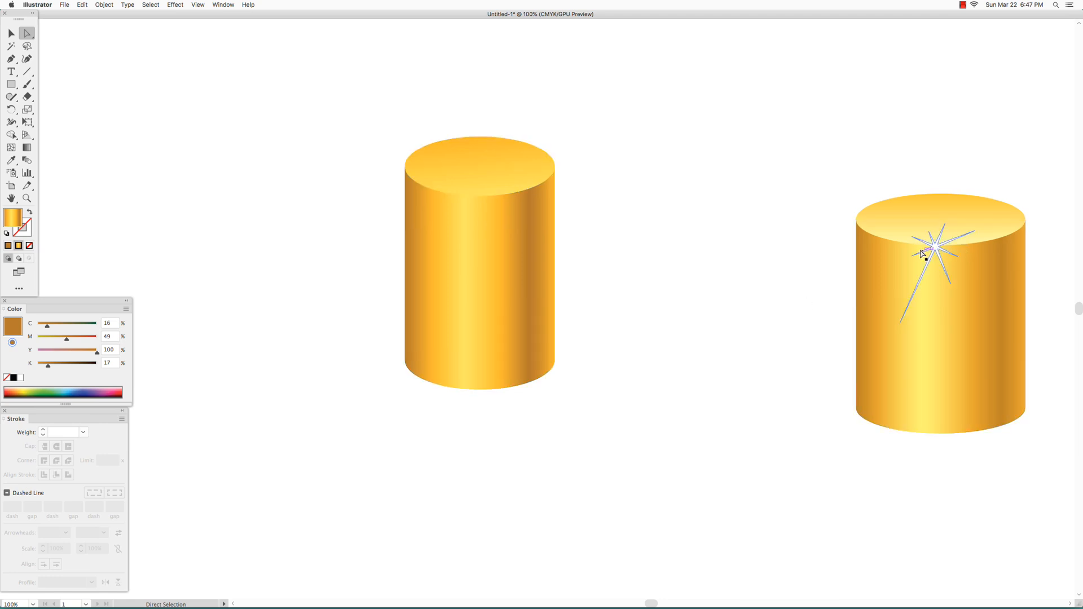
pyautogui.click(196, 4)
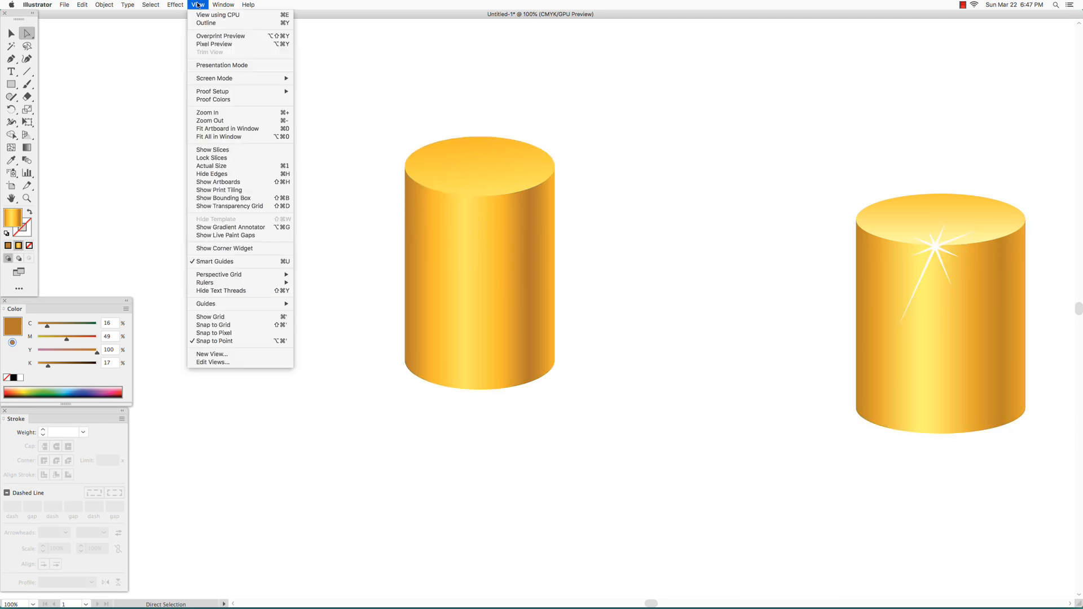
pyautogui.click(222, 262)
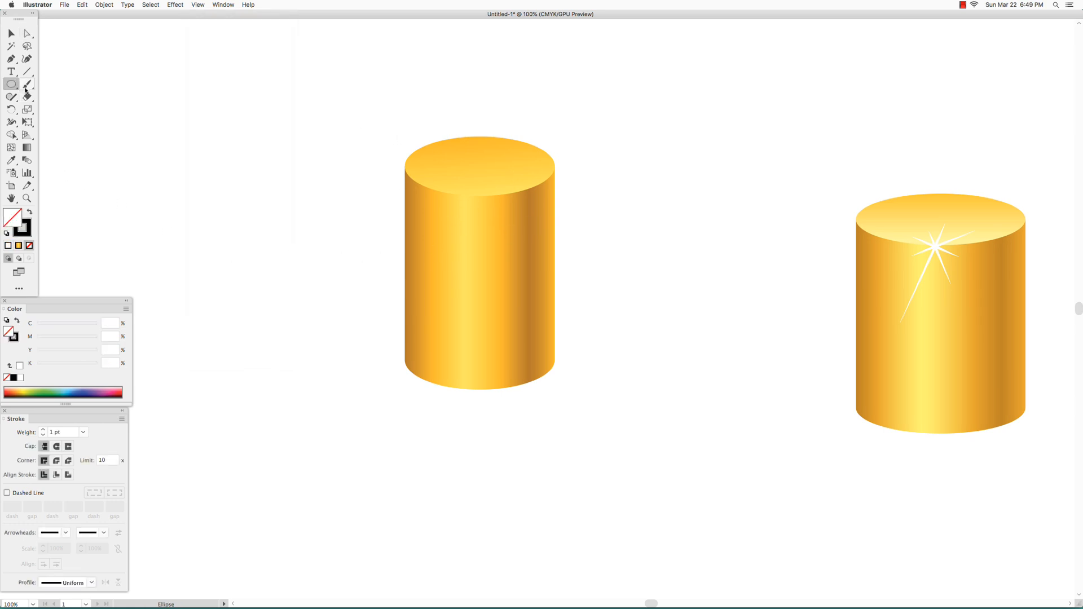
# Step: Create an 8-point star beside the cylinder with Radius 1 of 100 pt and Radius 2 of 10 pt
pyautogui.click(12, 85)
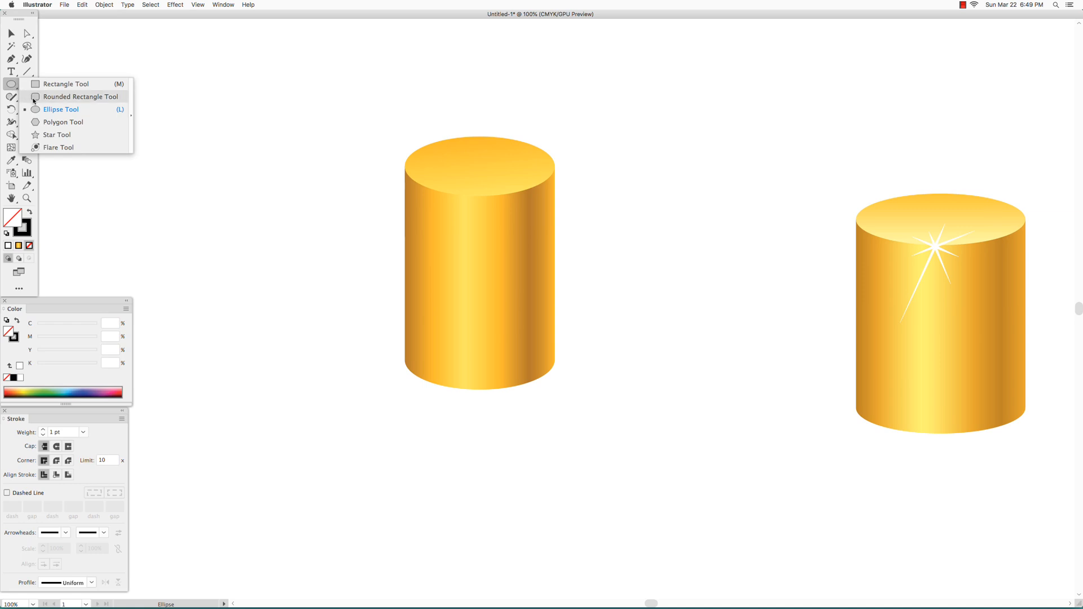
pyautogui.click(50, 137)
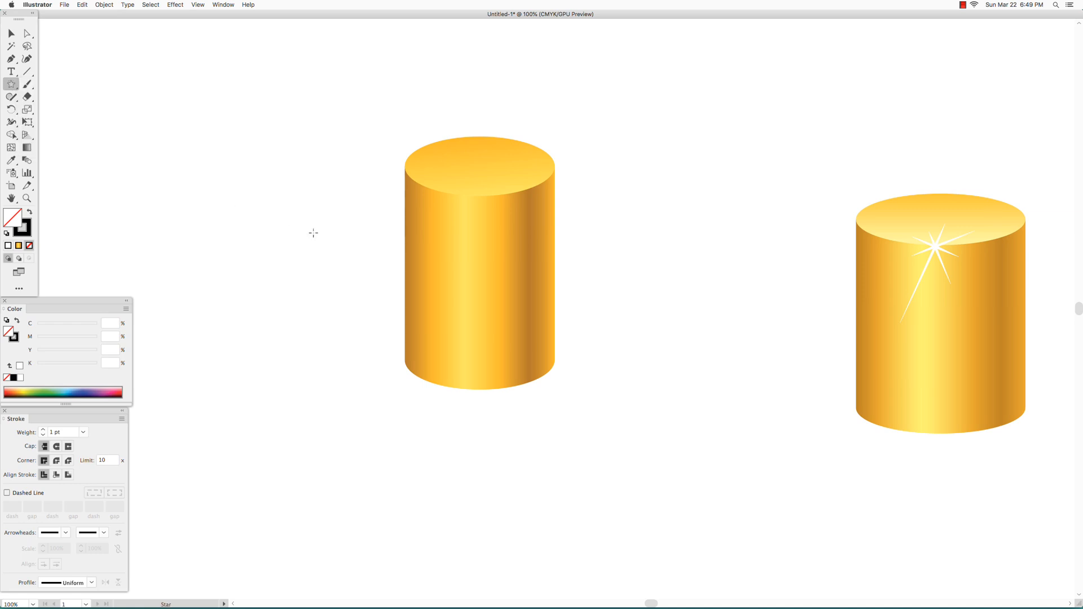
pyautogui.click(261, 201)
pyautogui.moveTo(283, 274); pyautogui.dragTo(275, 220)
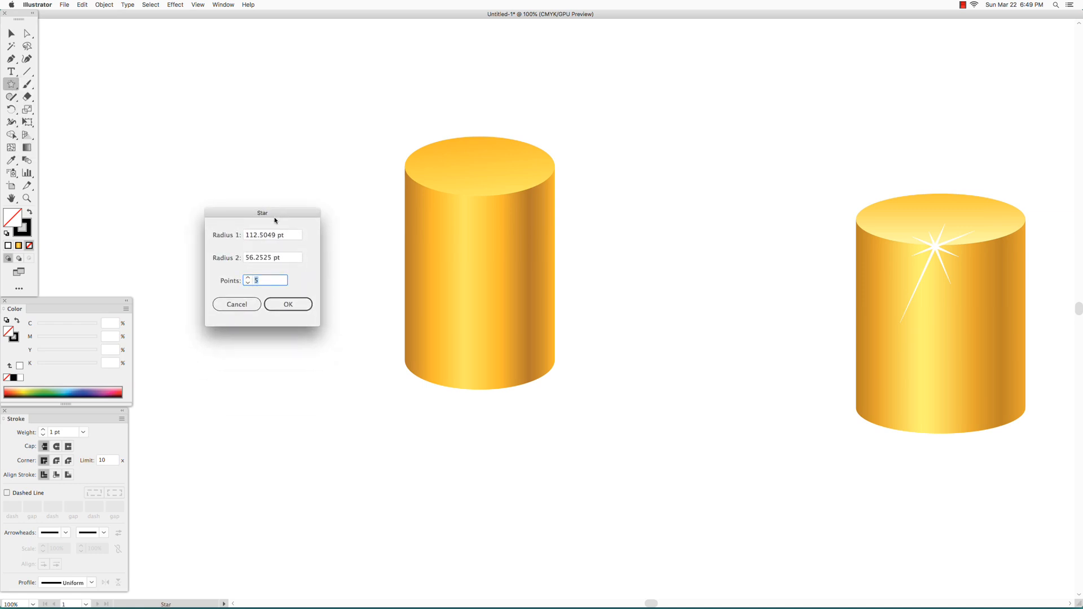
pyautogui.click(248, 234)
pyautogui.write('100')
pyautogui.press('Tab')
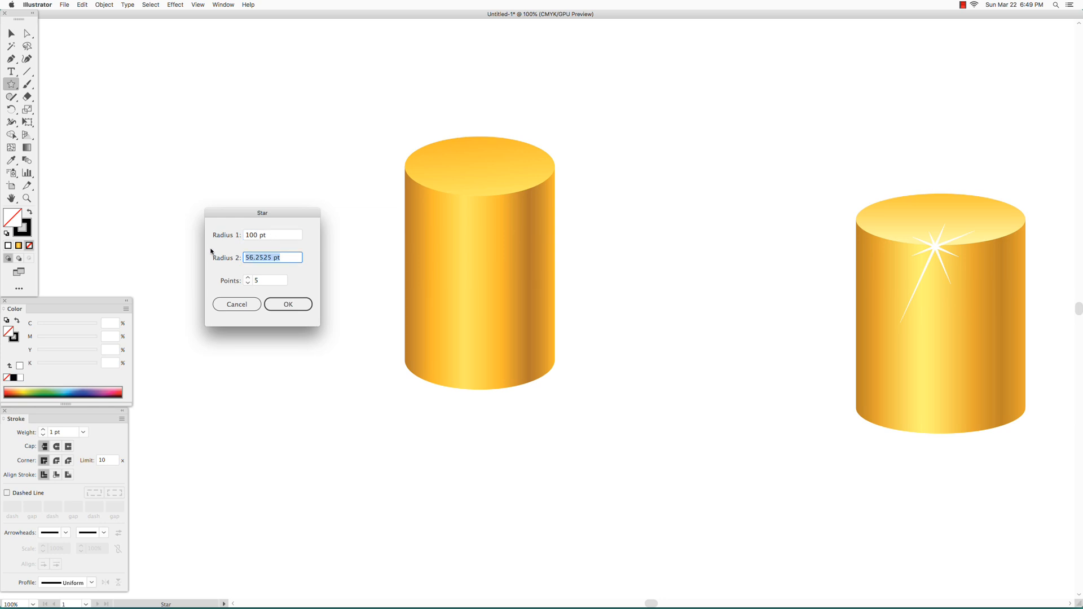
pyautogui.write('10')
pyautogui.press('Tab')
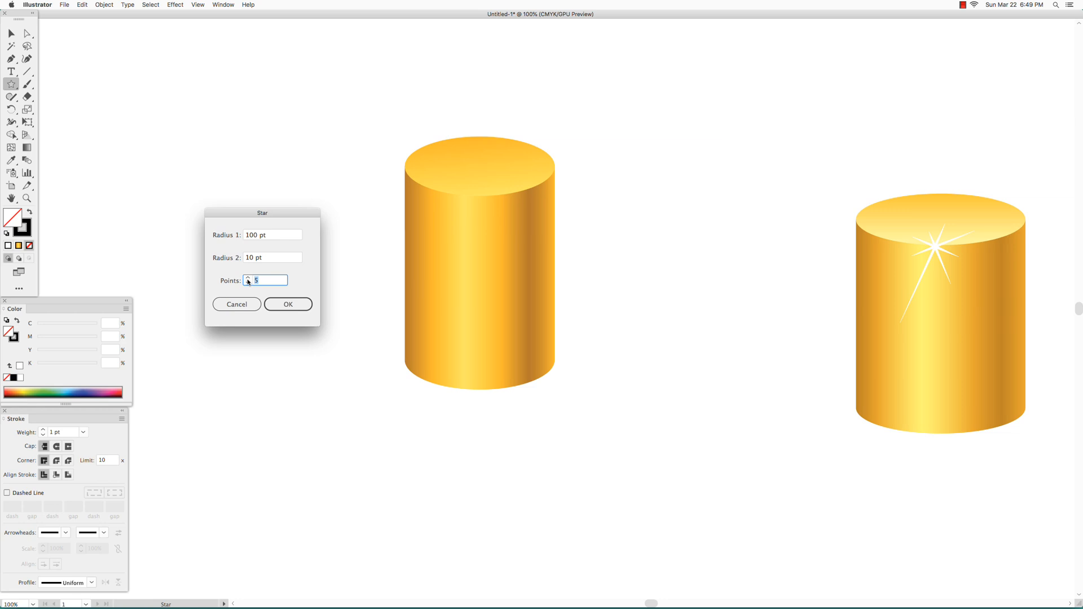
pyautogui.write('8')
pyautogui.click(289, 304)
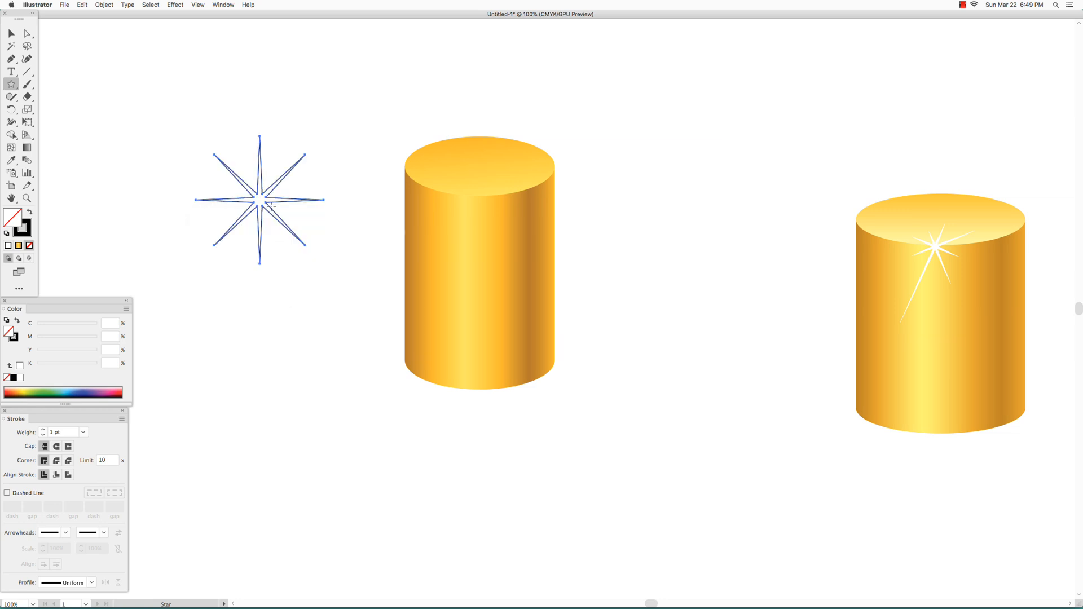
# Step: Move the star onto the front edge of the cylinder's top ellipse
pyautogui.click(11, 34)
pyautogui.moveTo(267, 202); pyautogui.dragTo(468, 192)
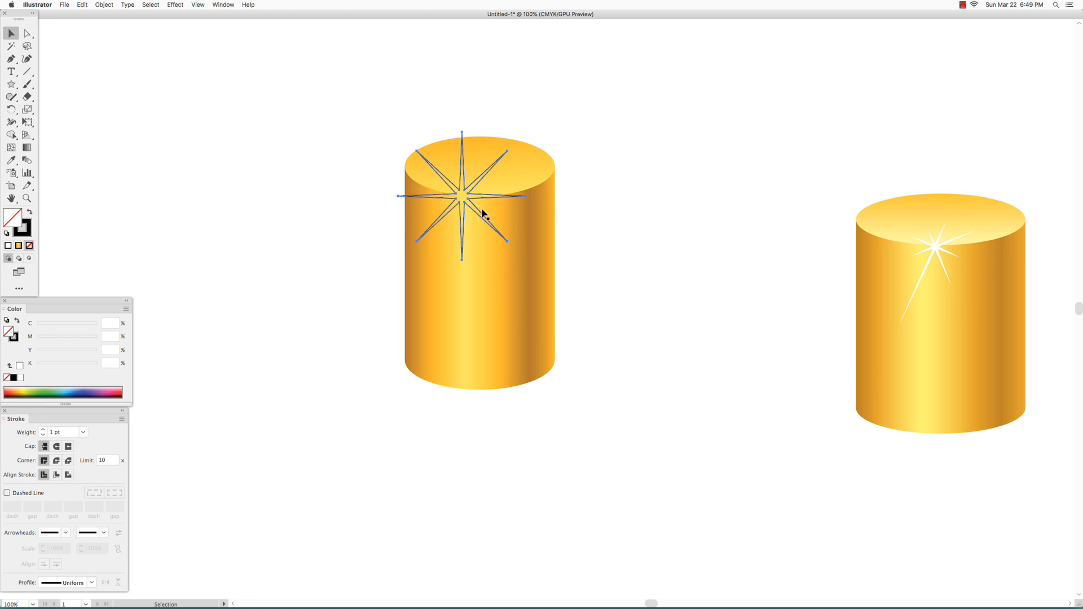
# Step: Rotate the star slightly counterclockwise and scale it down uniformly to about half its size
pyautogui.click(15, 112)
pyautogui.moveTo(365, 109); pyautogui.dragTo(385, 141)
pyautogui.click(27, 110)
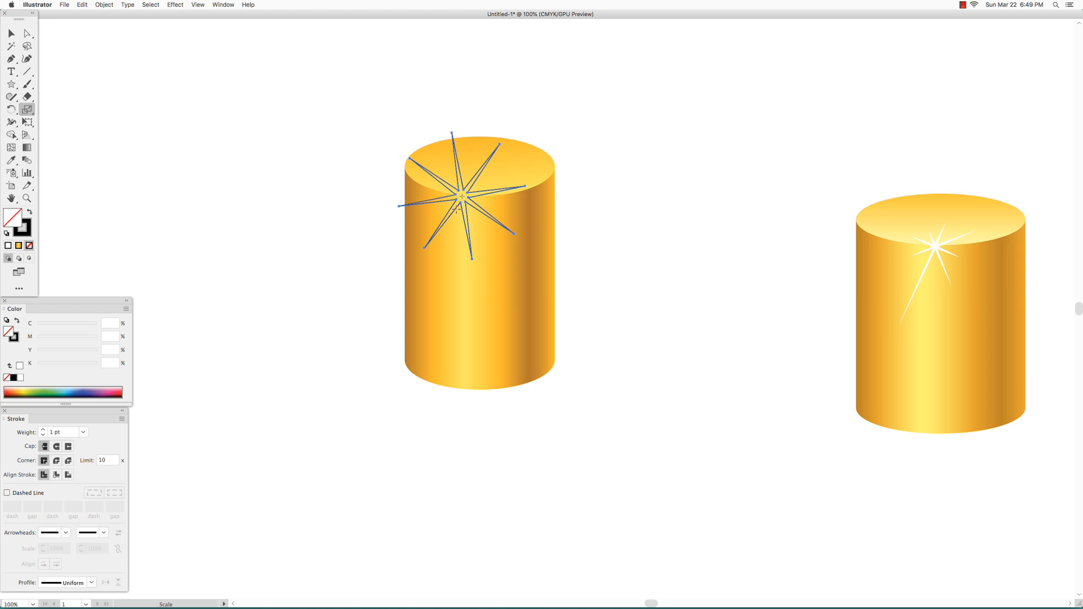
pyautogui.moveTo(336, 87); pyautogui.dragTo(373, 124)
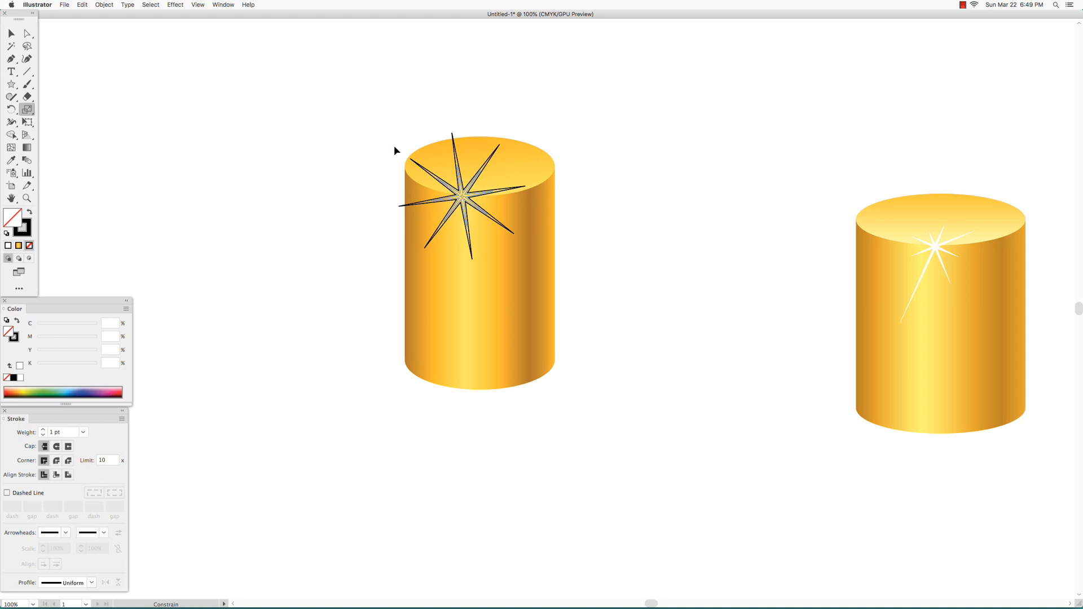
pyautogui.moveTo(394, 147); pyautogui.dragTo(395, 146)
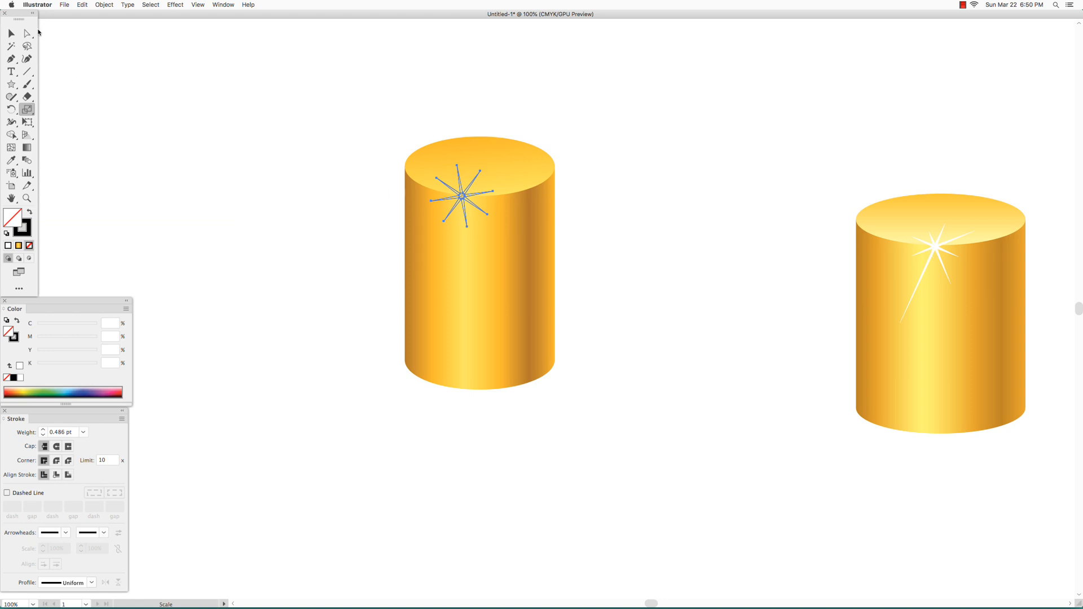
# Step: Reshape individual star rays: stretch the lower-left ray far down the cylinder, shorten the left and top rays, and lengthen the right ray
pyautogui.click(26, 34)
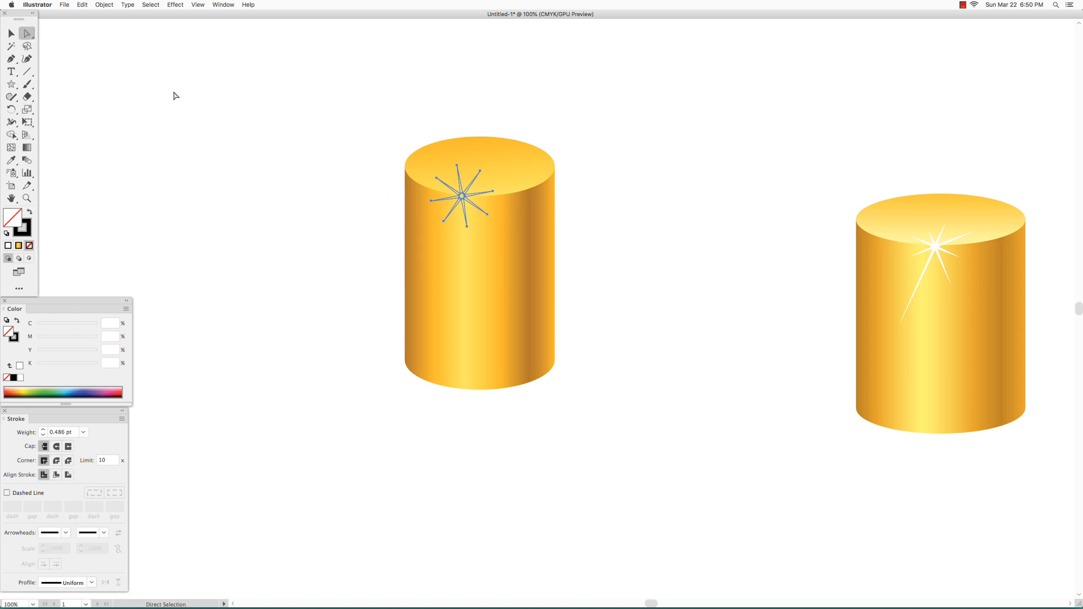
pyautogui.click(345, 157)
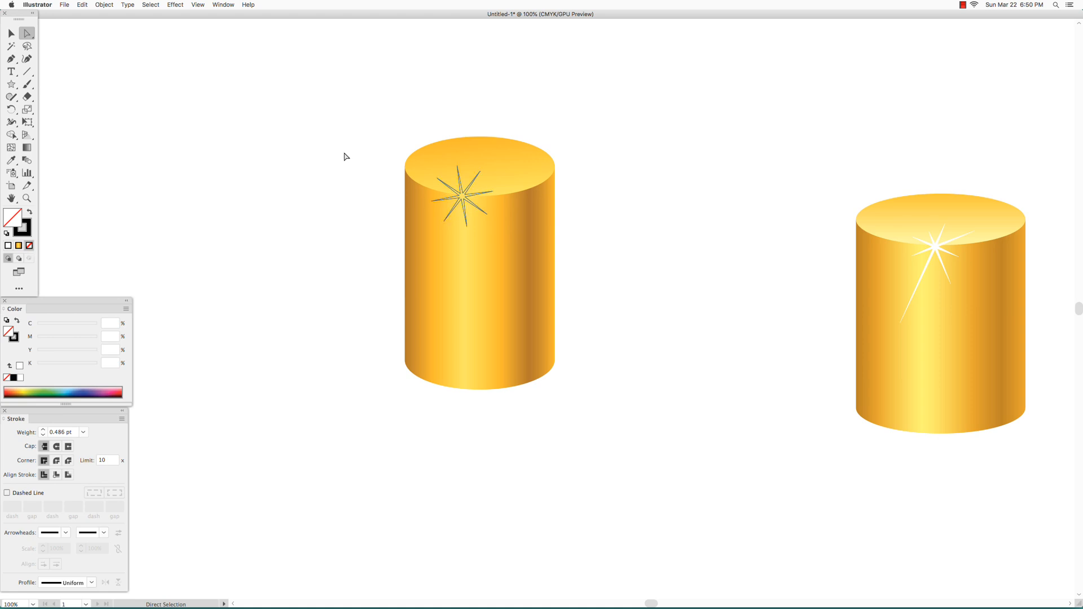
pyautogui.click(446, 225)
pyautogui.moveTo(416, 261); pyautogui.dragTo(414, 263)
pyautogui.moveTo(432, 201); pyautogui.dragTo(458, 172)
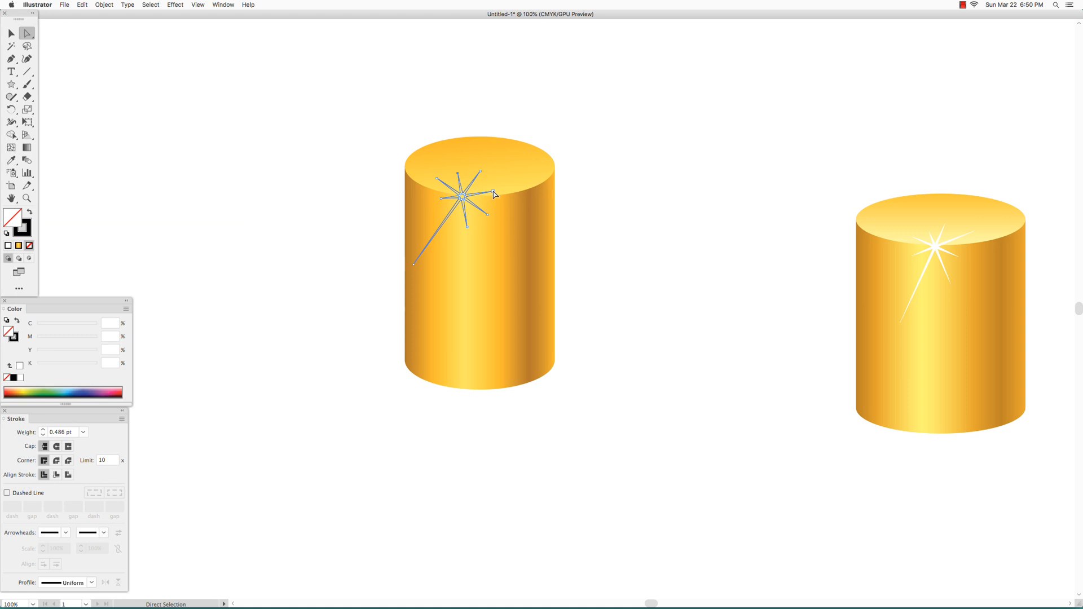
pyautogui.moveTo(493, 192)
pyautogui.mouseDown()
pyautogui.moveTo(516, 179)
pyautogui.moveTo(511, 186)
pyautogui.mouseUp()
pyautogui.moveTo(466, 226); pyautogui.dragTo(471, 241)
pyautogui.click(104, 5)
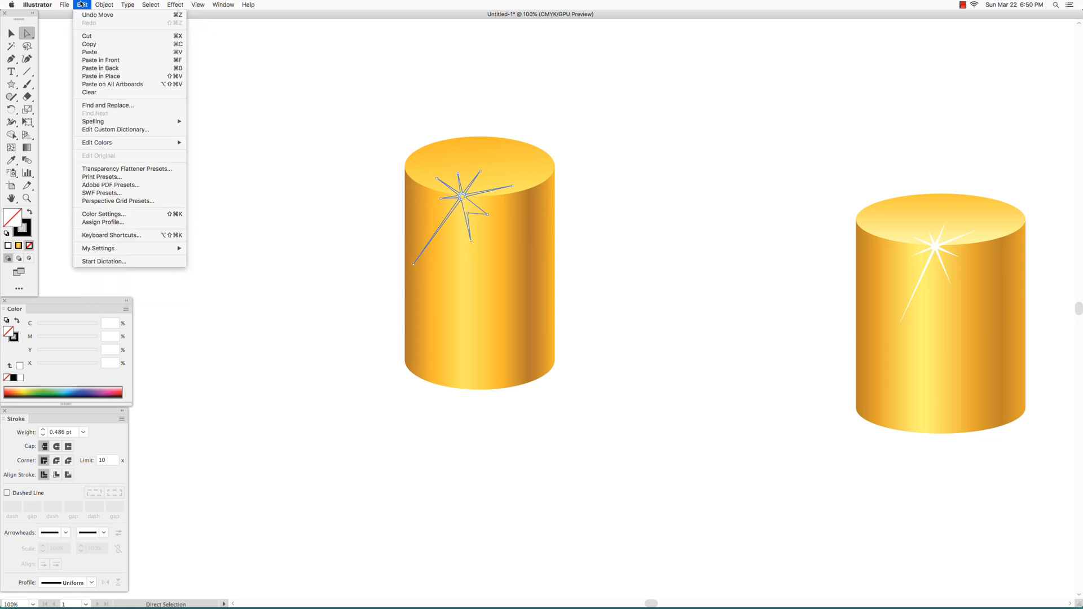
pyautogui.click(87, 15)
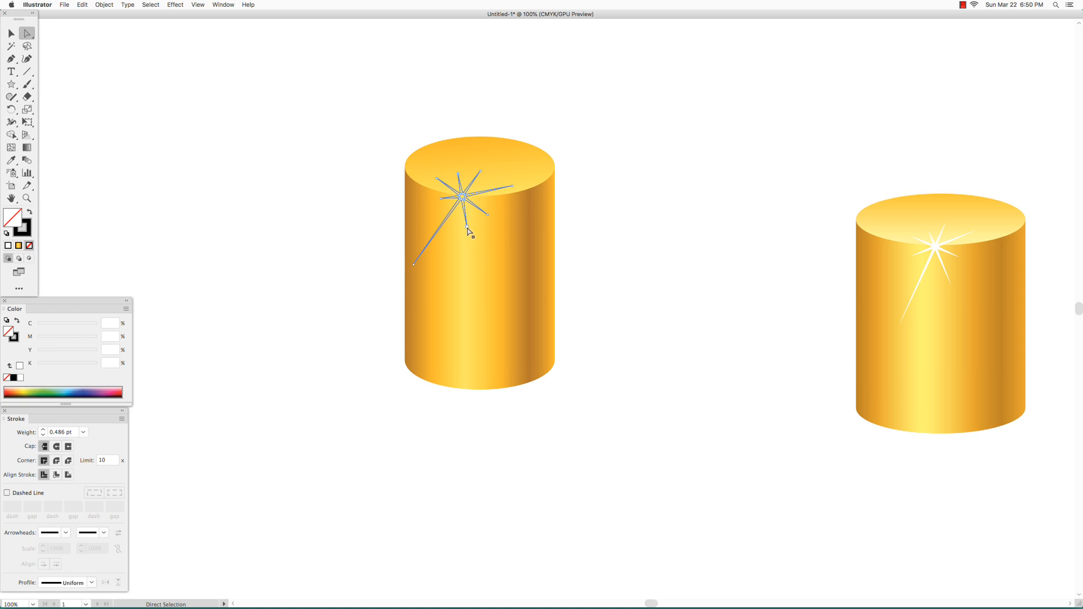
# Step: Lengthen the star's bottom ray slightly by moving only its tip point downward
pyautogui.moveTo(467, 228); pyautogui.dragTo(472, 241)
# Step: Remove the star's stroke, fill it with white, and deselect it
pyautogui.click(26, 233)
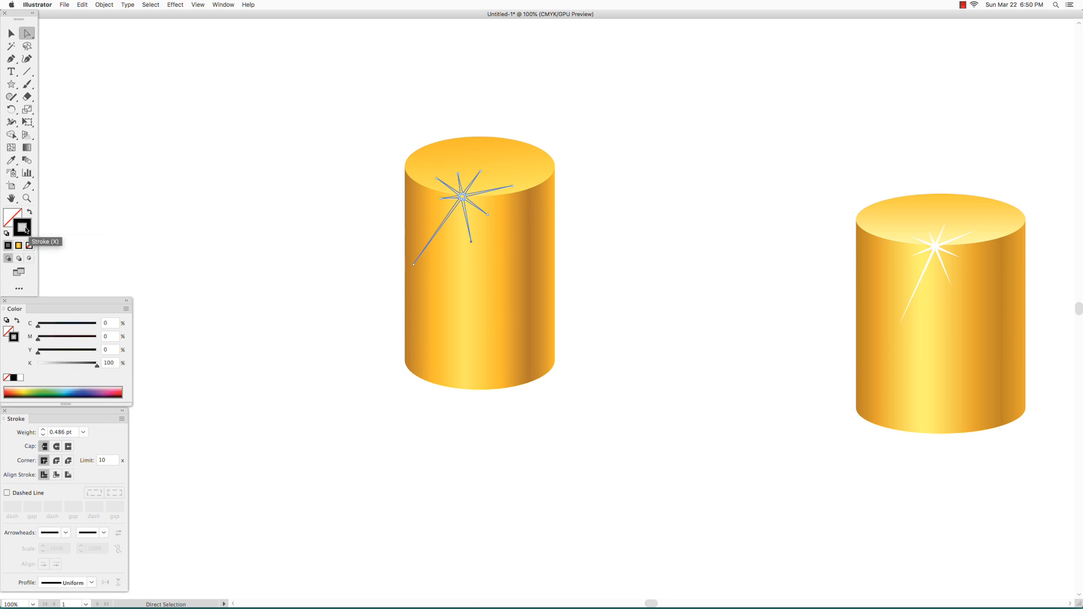
pyautogui.click(28, 246)
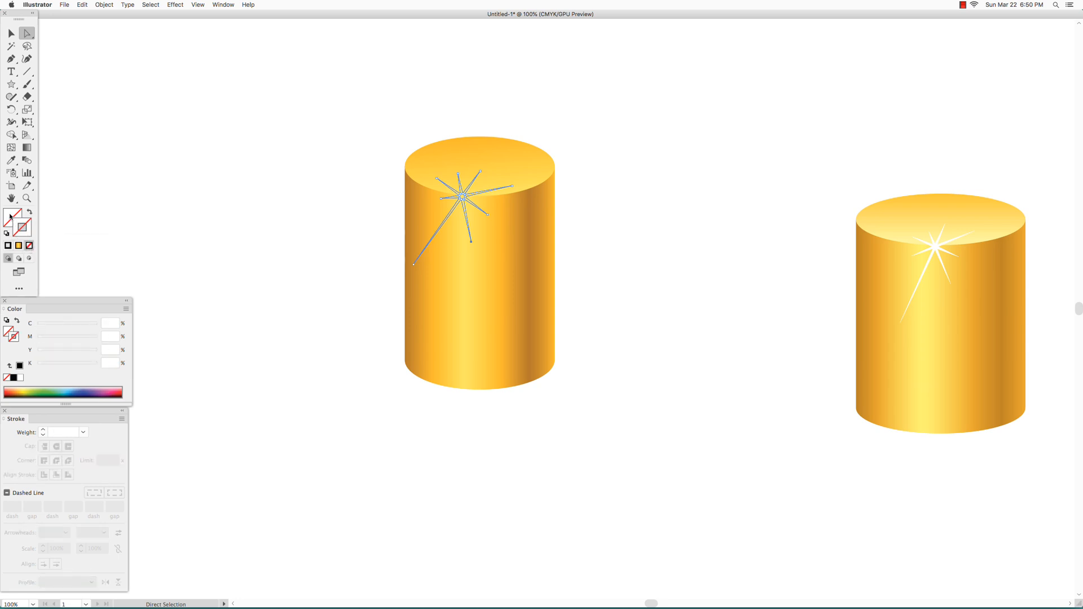
pyautogui.click(12, 217)
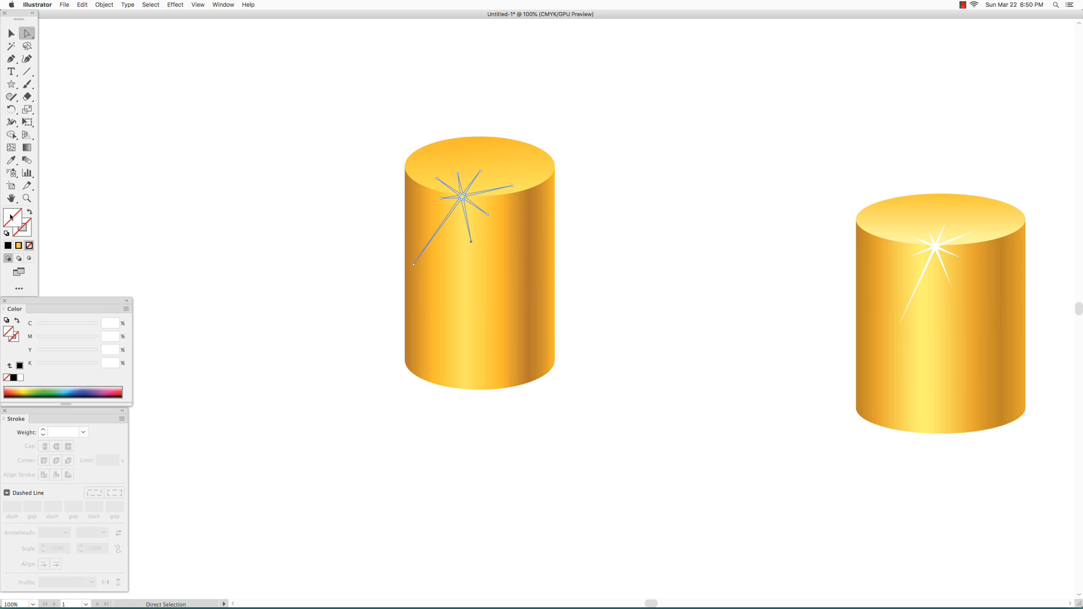
pyautogui.click(21, 378)
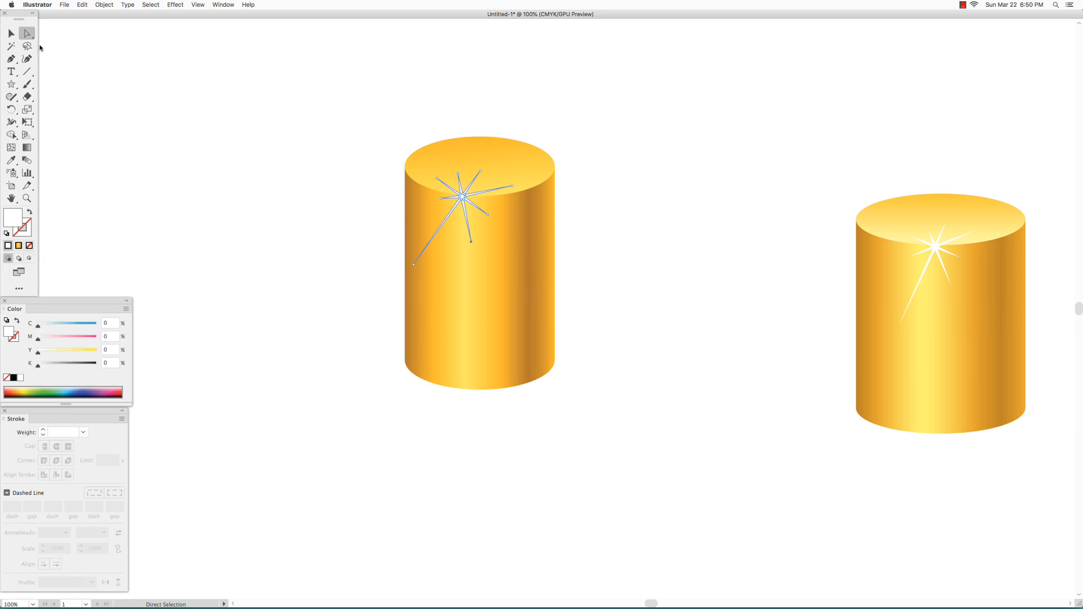
pyautogui.click(171, 105)
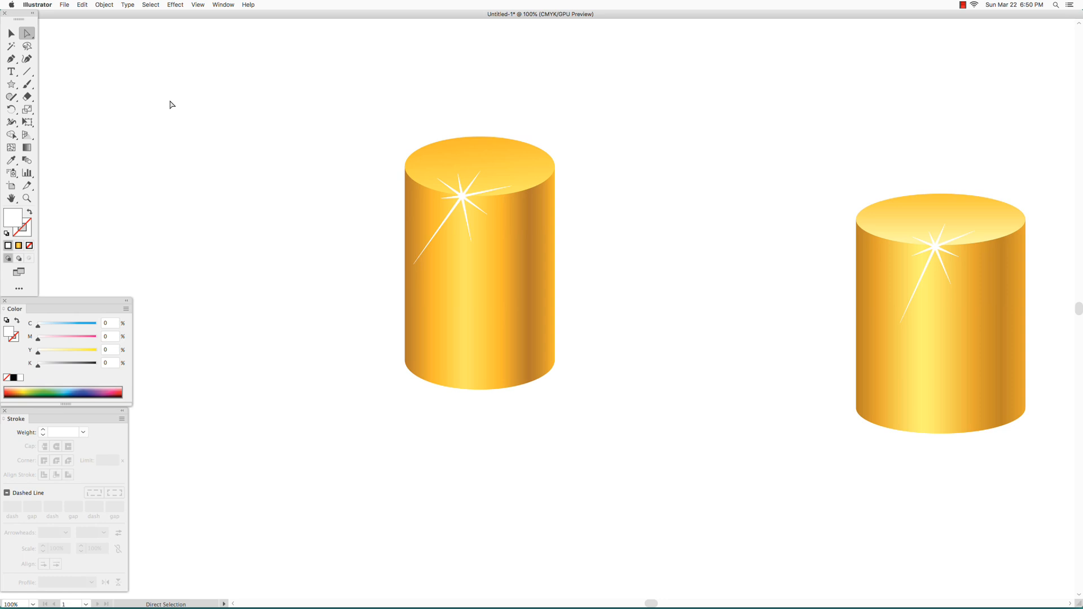